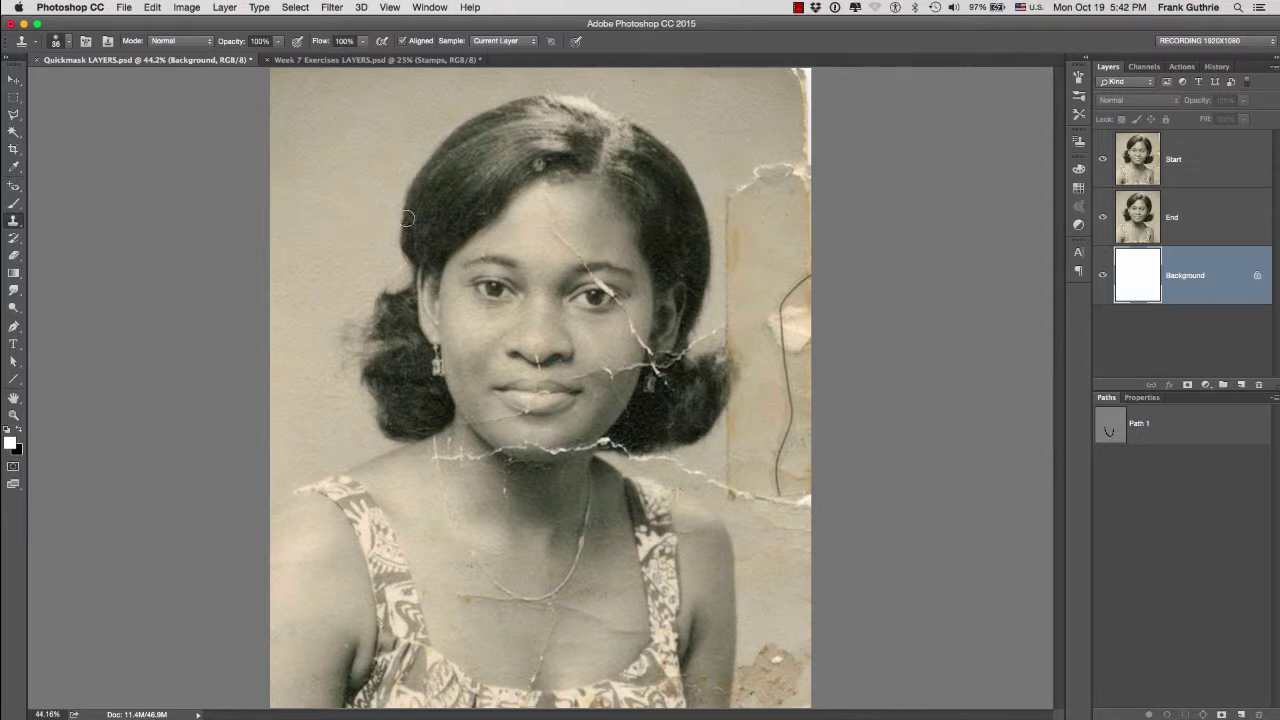
- Set the Clone Stamp brush size to 54 for retouching the background beside the hair
{"action": "left_click_drag", "start_coordinate": [418, 212], "coordinate": [448, 208]}
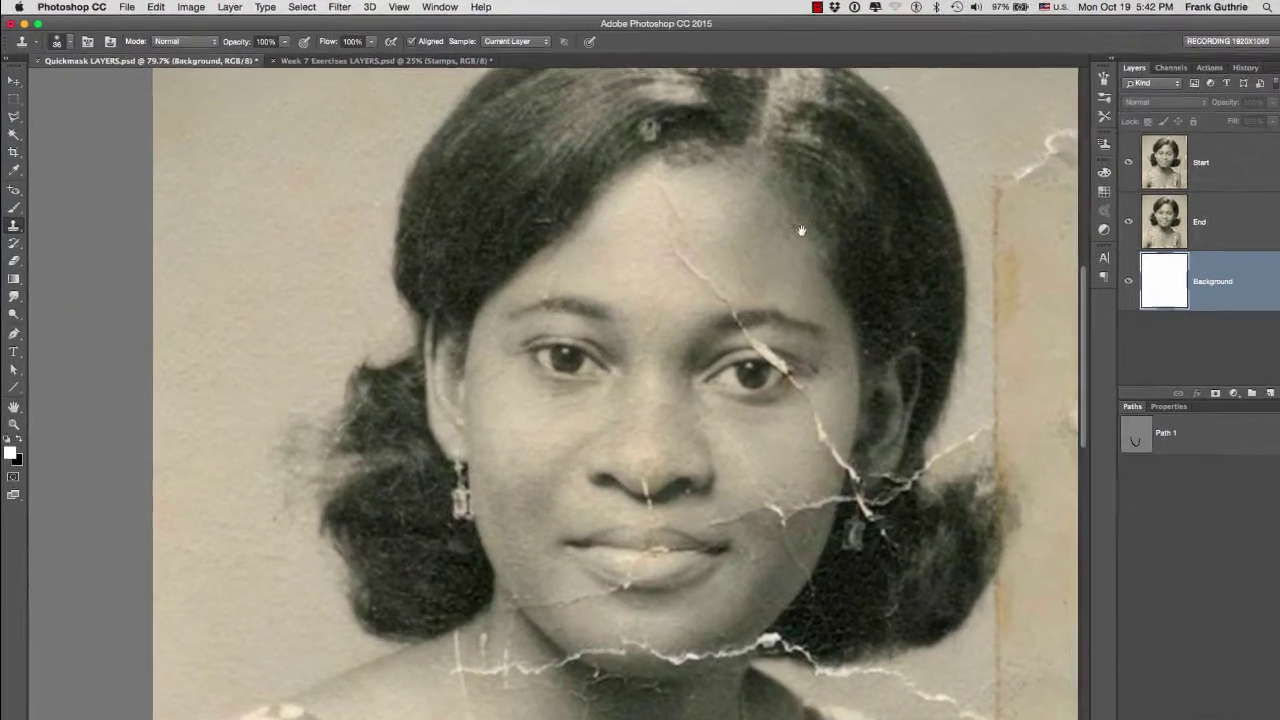
{"action": "left_click_drag", "start_coordinate": [796, 224], "coordinate": [570, 298]}
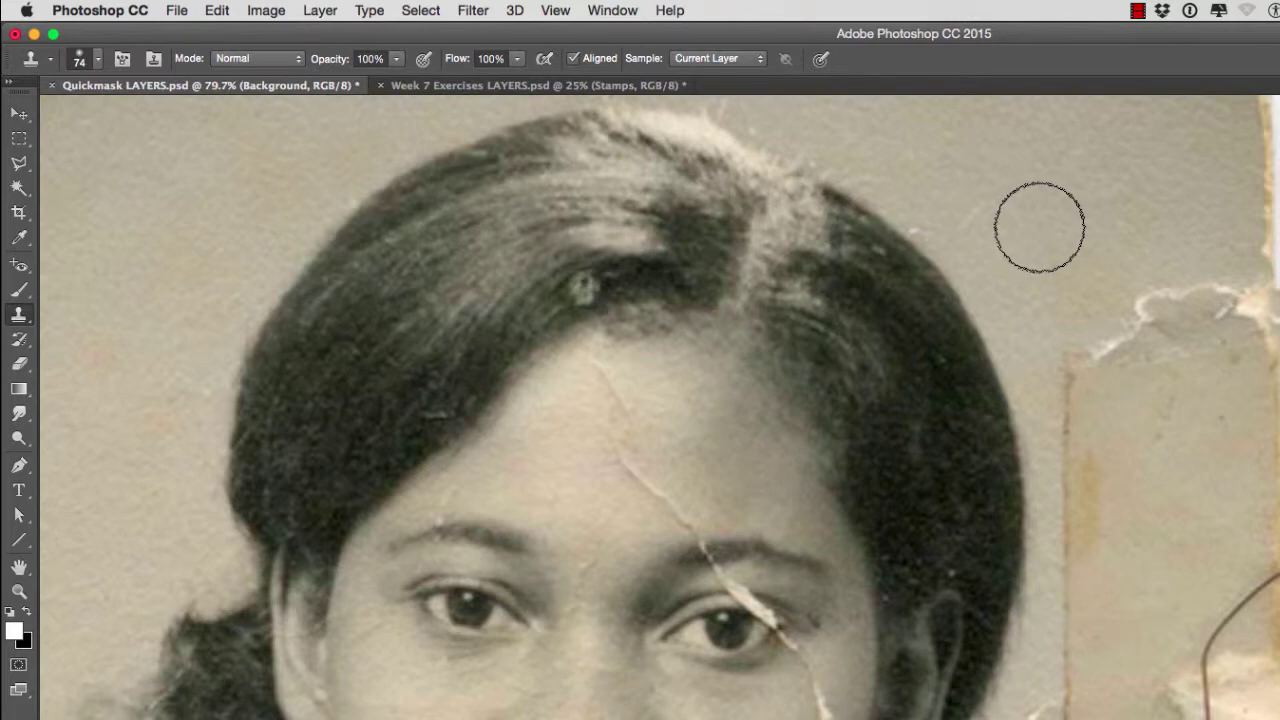
{"action": "key", "text": "]"}
{"action": "key", "text": "]"}
{"action": "key", "text": "]"}
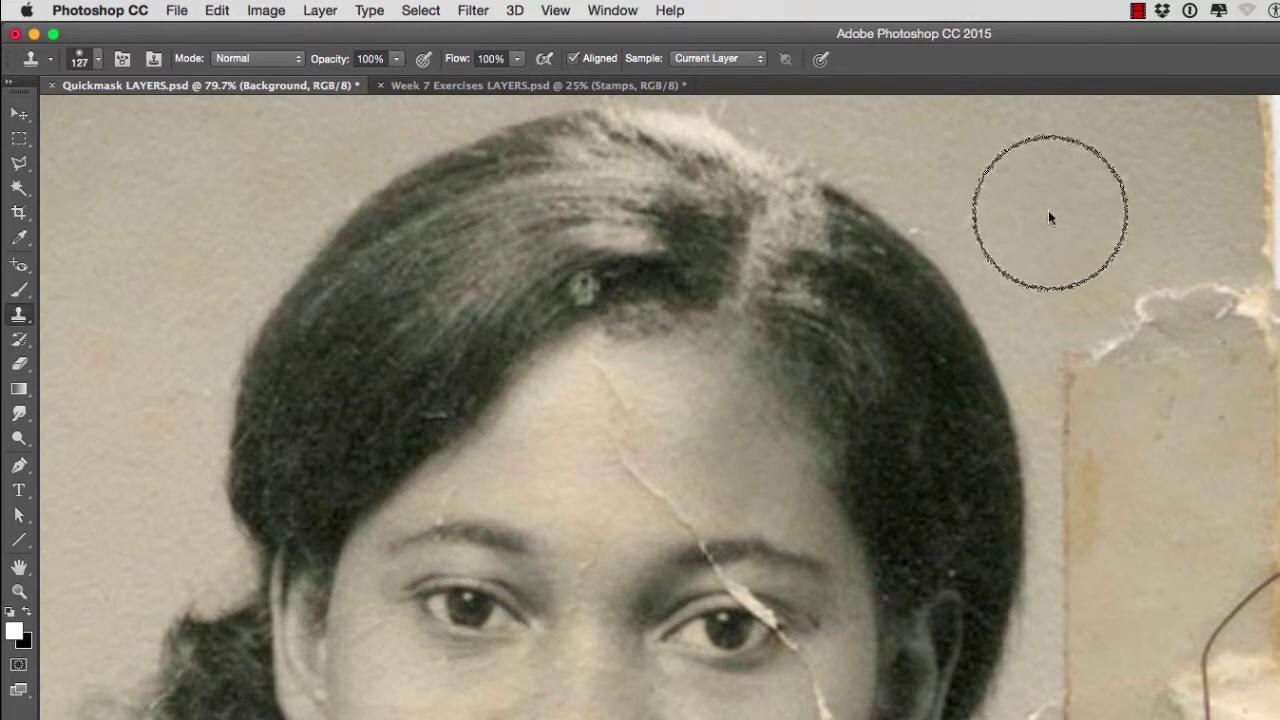
{"action": "left_click_drag", "start_coordinate": [1048, 210], "coordinate": [1020, 211], "text": "ctrl+alt"}
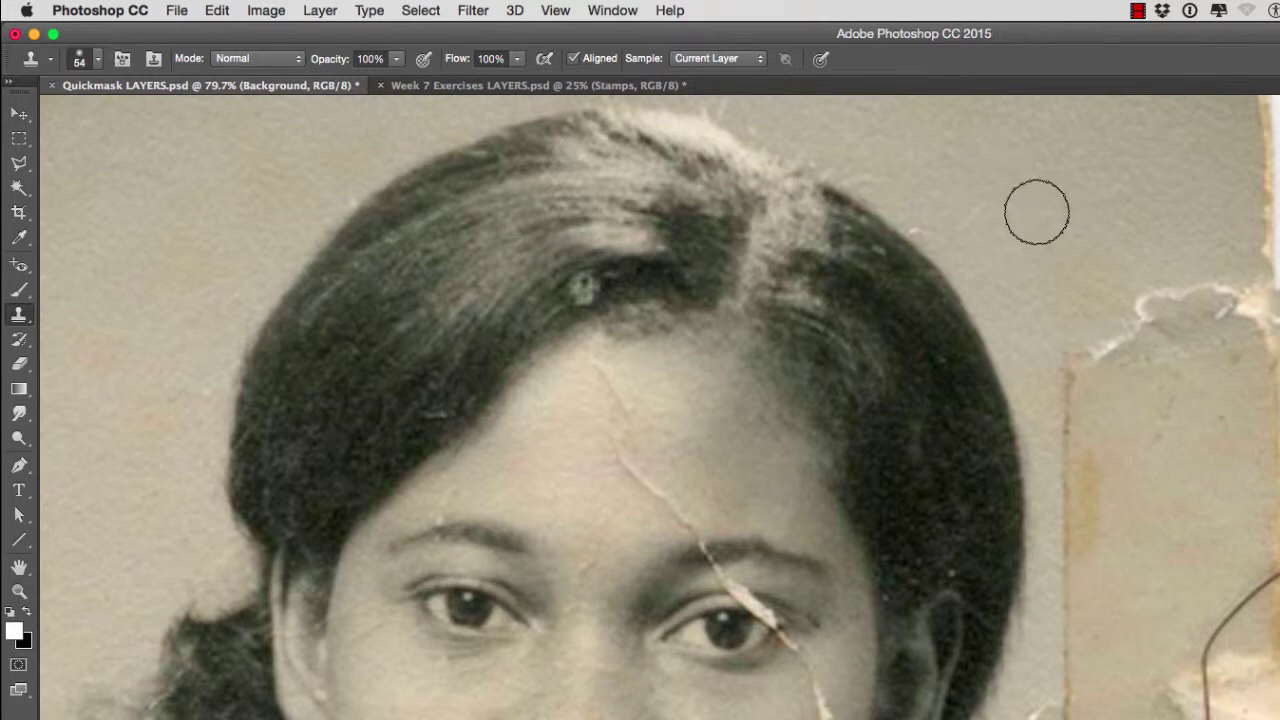
- Clone clean backdrop texture over the ragged white tear above the discoloured patch beside the hair on the Start copy layer
{"action": "key", "text": "alt"}
{"action": "left_click", "coordinate": [1036, 212], "text": "alt"}
{"action": "key", "text": "alt"}
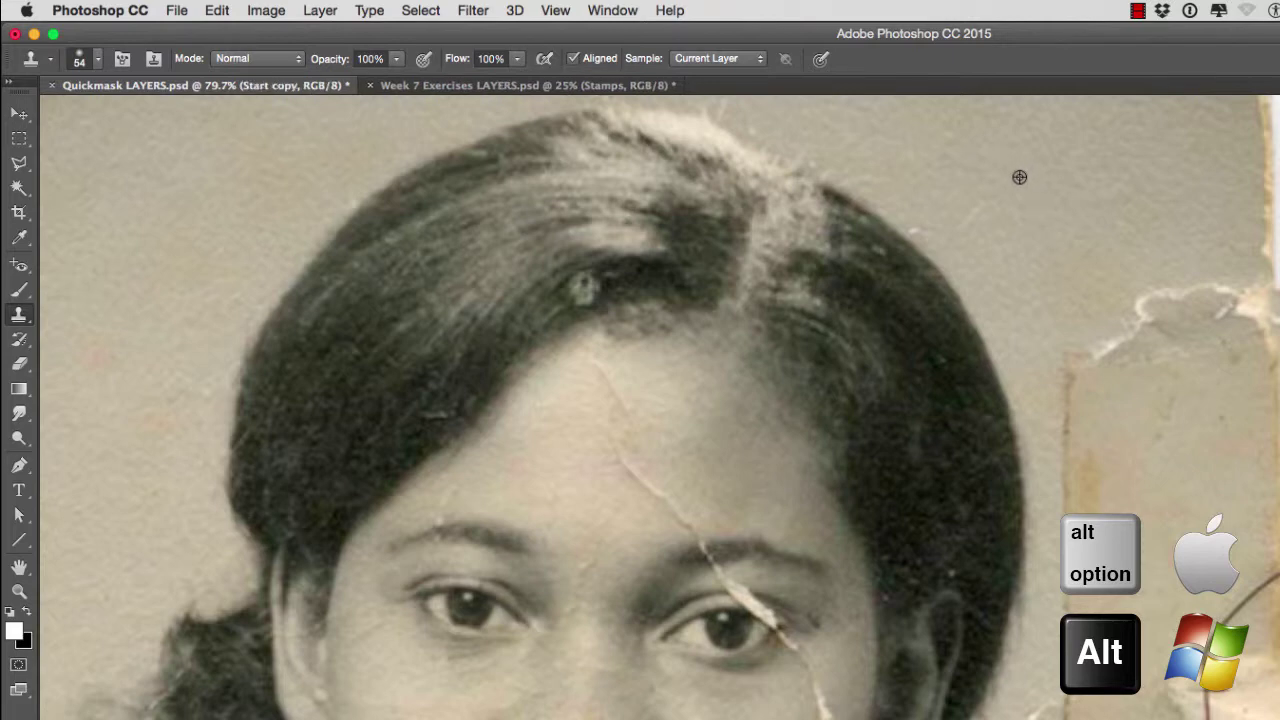
{"action": "left_click", "coordinate": [1019, 177], "text": "alt"}
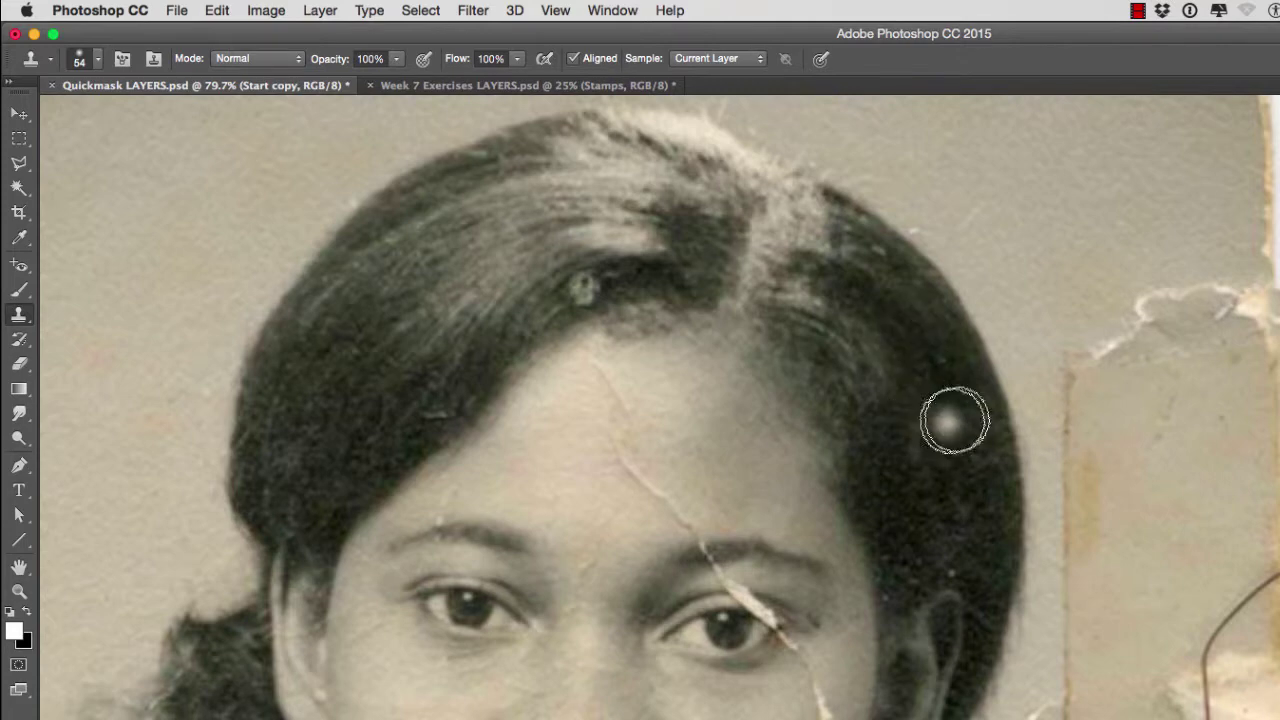
{"action": "left_click", "coordinate": [1128, 350]}
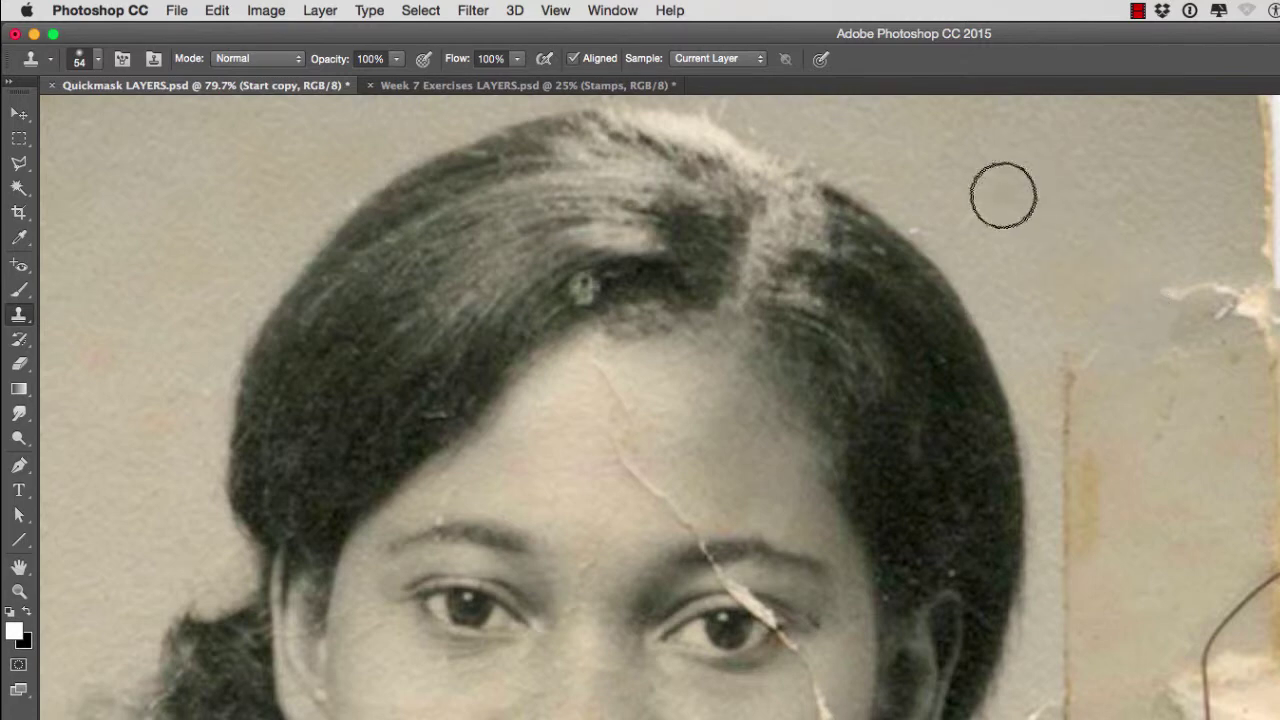
{"action": "left_click", "coordinate": [1090, 197], "text": "alt"}
{"action": "key", "text": "alt"}
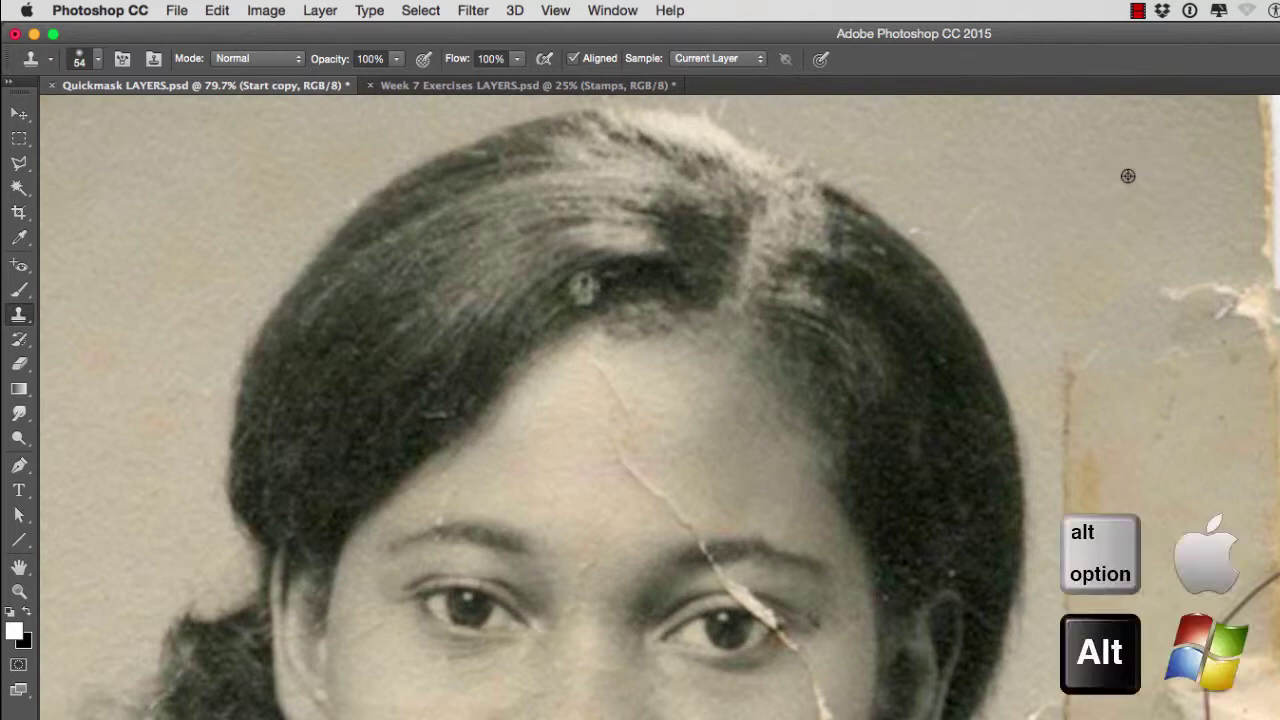
{"action": "mouse_move", "coordinate": [1175, 295]}
{"action": "left_mouse_down"}
{"action": "mouse_move", "coordinate": [1213, 301]}
{"action": "mouse_move", "coordinate": [1209, 324]}
{"action": "mouse_move", "coordinate": [1235, 301]}
{"action": "mouse_move", "coordinate": [1240, 328]}
{"action": "mouse_move", "coordinate": [1255, 306]}
{"action": "mouse_move", "coordinate": [1249, 345]}
{"action": "mouse_move", "coordinate": [1203, 344]}
{"action": "mouse_move", "coordinate": [1212, 357]}
{"action": "mouse_move", "coordinate": [1245, 327]}
{"action": "mouse_move", "coordinate": [1206, 290]}
{"action": "mouse_move", "coordinate": [1212, 333]}
{"action": "mouse_move", "coordinate": [1164, 332]}
{"action": "left_mouse_up"}
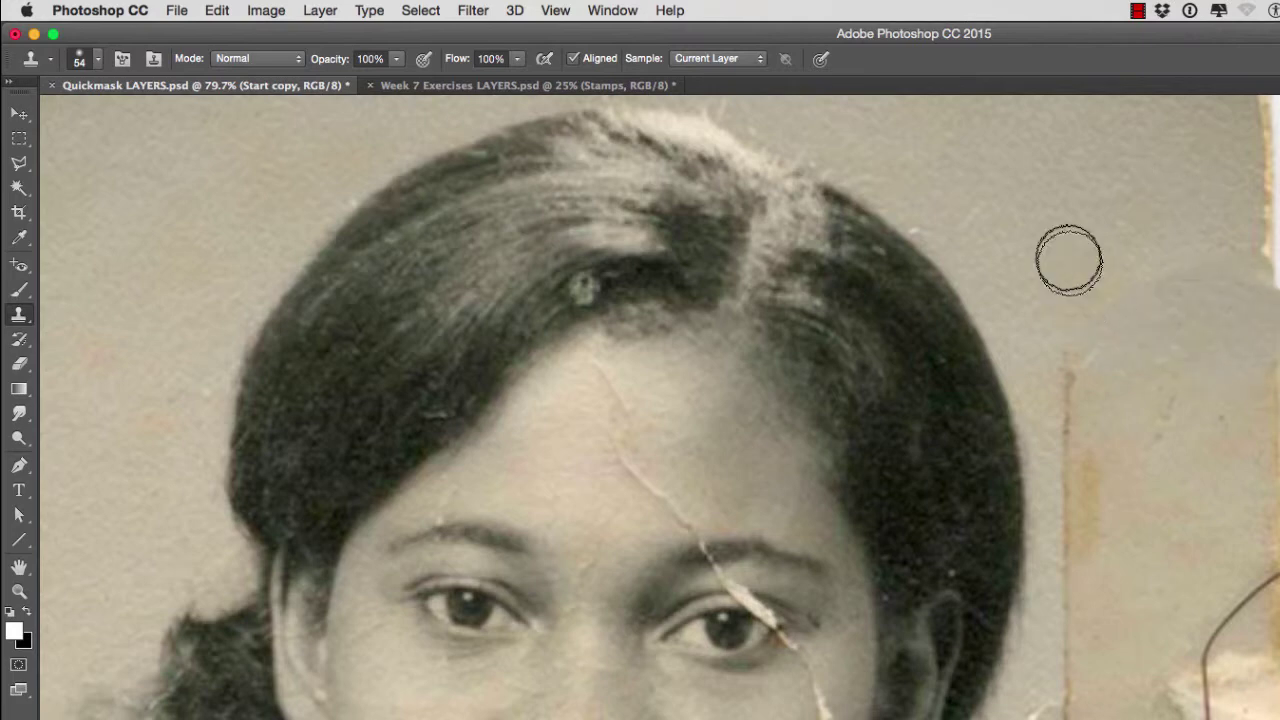
- Resample the clean backdrop and clone it over the upper corner of the discoloured patch, blending the area beside the hair
{"action": "left_click", "coordinate": [1034, 174], "text": "alt"}
{"action": "left_click_drag", "start_coordinate": [980, 211], "coordinate": [966, 234]}
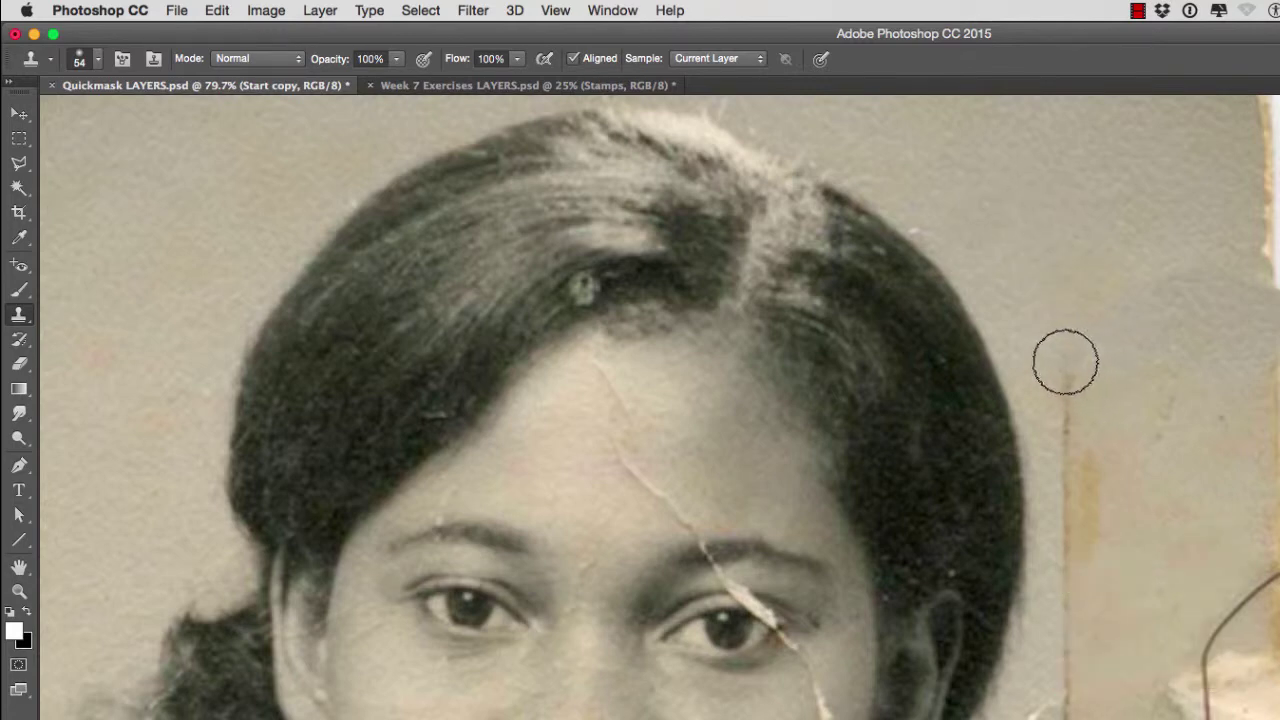
{"action": "mouse_move", "coordinate": [1065, 362]}
{"action": "left_mouse_down"}
{"action": "mouse_move", "coordinate": [1071, 391]}
{"action": "mouse_move", "coordinate": [1060, 362]}
{"action": "mouse_move", "coordinate": [1094, 360]}
{"action": "mouse_move", "coordinate": [1077, 374]}
{"action": "left_mouse_up"}
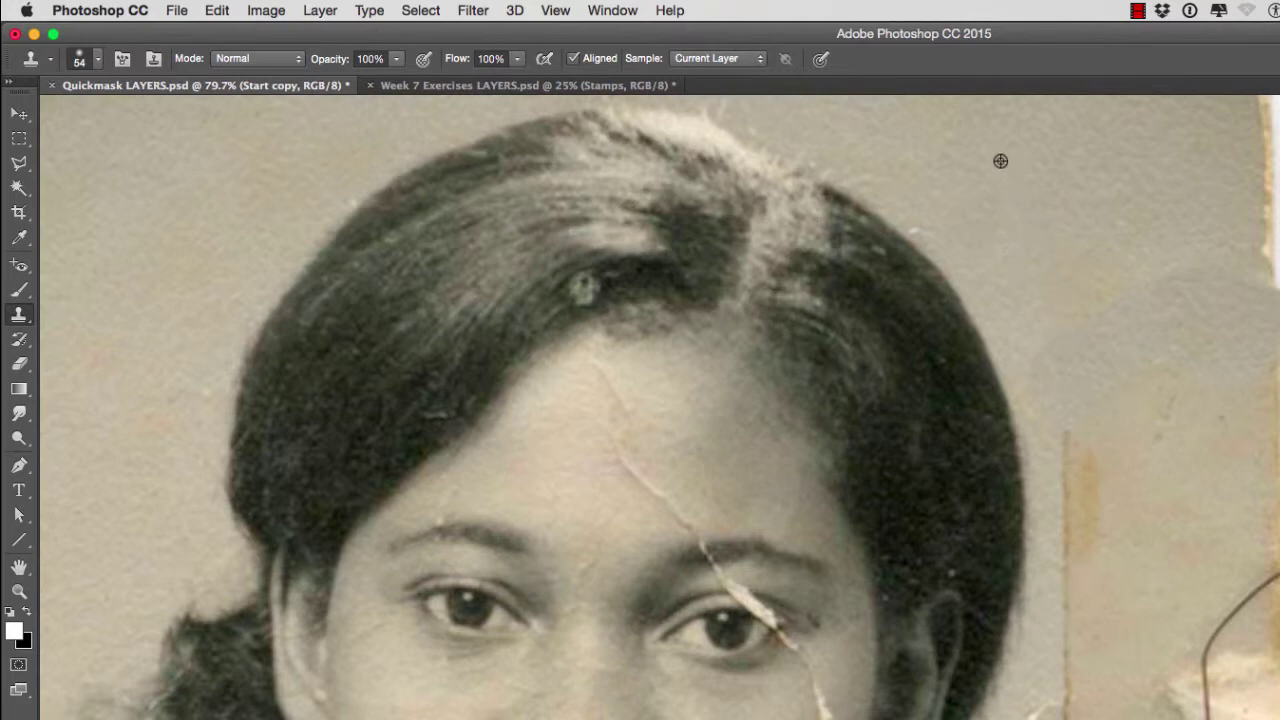
{"action": "left_click", "coordinate": [985, 200], "text": "alt"}
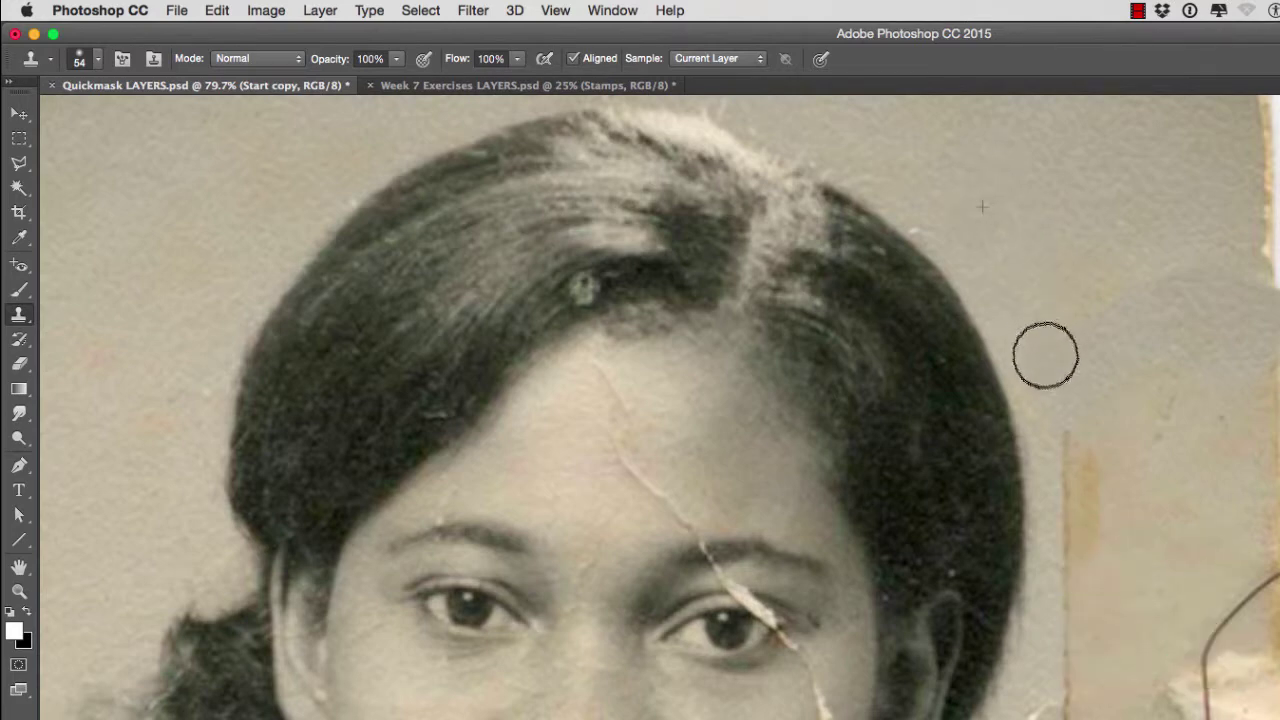
{"action": "left_click_drag", "start_coordinate": [1055, 330], "coordinate": [1102, 288]}
- Clone nearby backdrop over the white torn strip along the photo's right edge, below the upper corner
{"action": "key", "text": "space"}
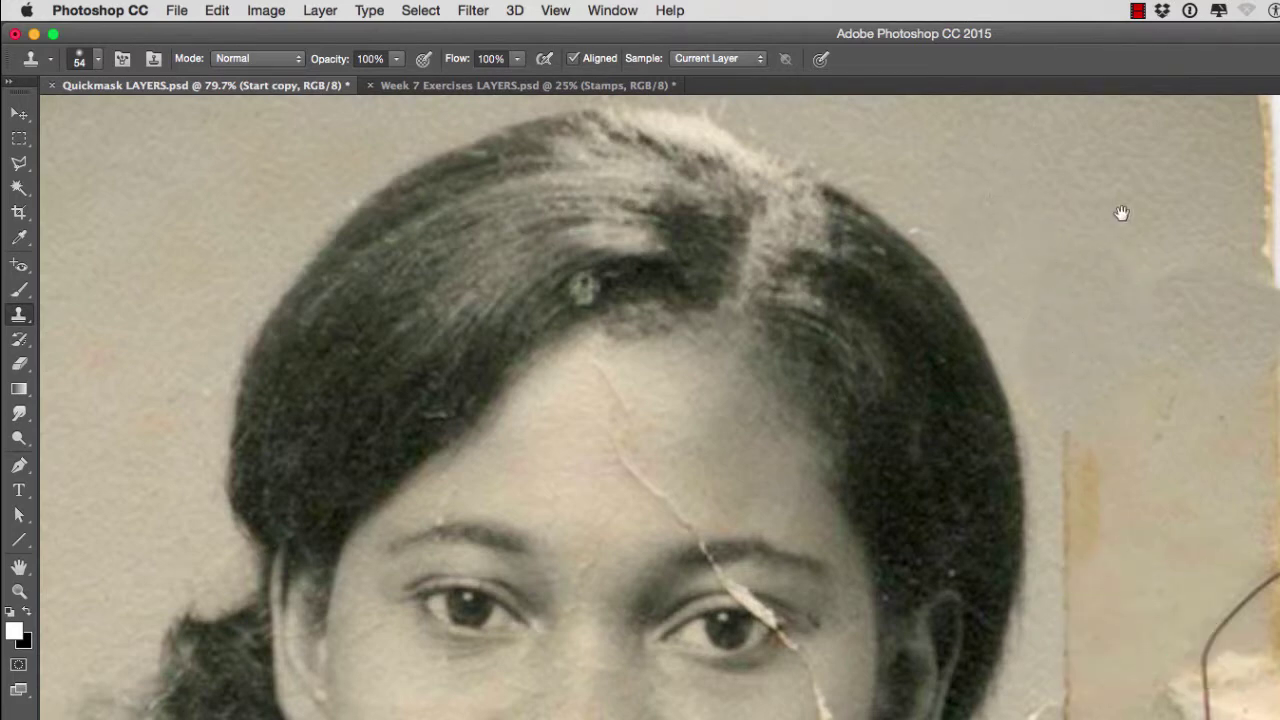
{"action": "mouse_move", "coordinate": [1120, 214]}
{"action": "left_mouse_down"}
{"action": "mouse_move", "coordinate": [979, 521]}
{"action": "mouse_move", "coordinate": [1086, 420]}
{"action": "mouse_move", "coordinate": [1165, 403]}
{"action": "left_mouse_up"}
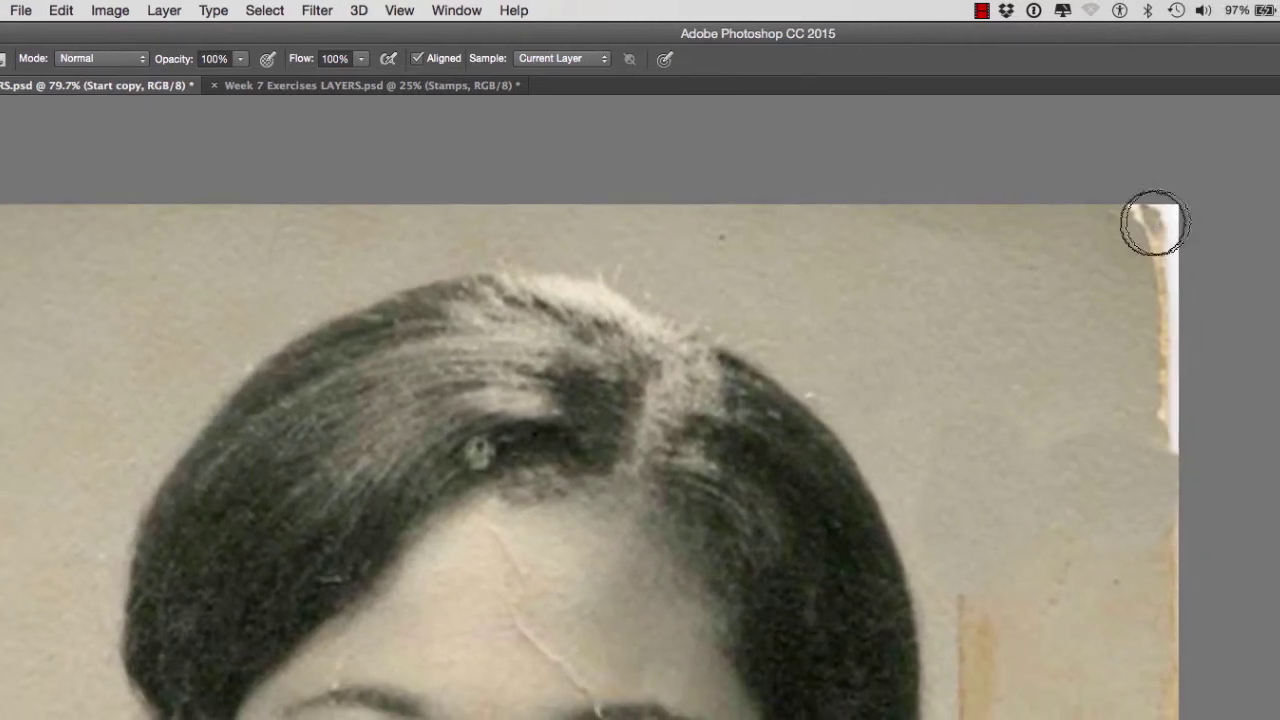
{"action": "key", "text": "alt"}
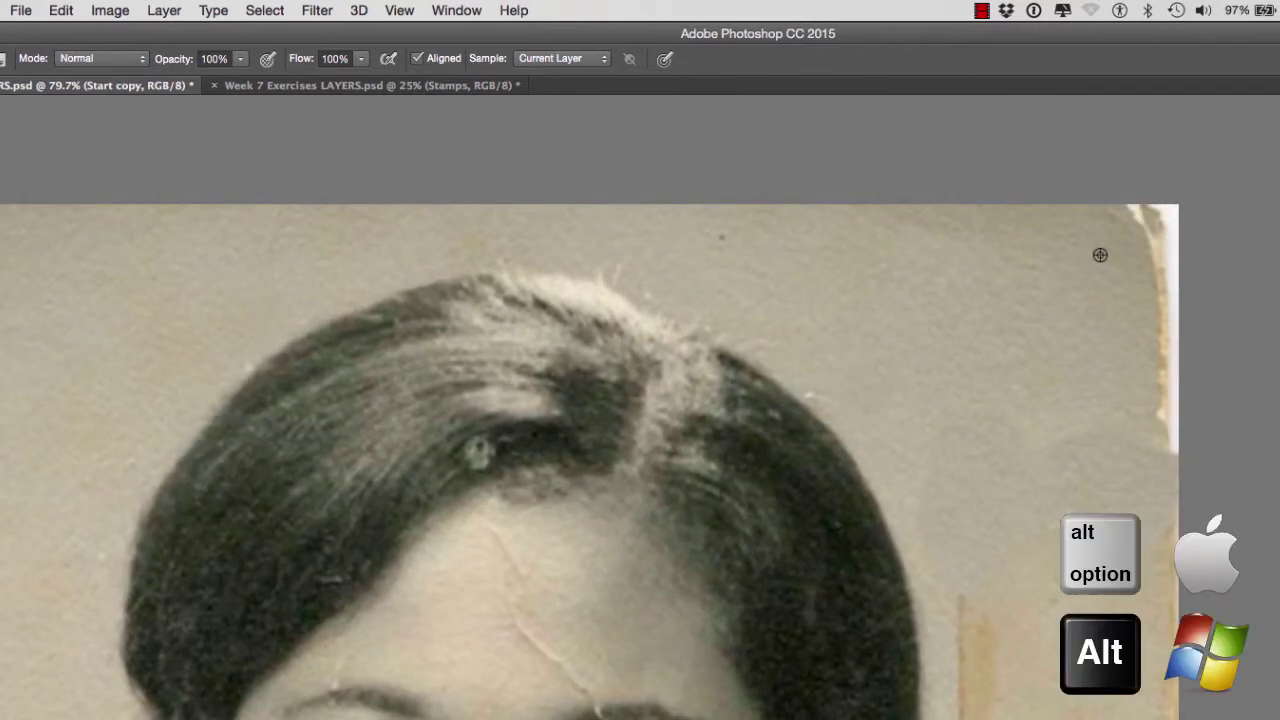
{"action": "left_click", "coordinate": [1095, 258], "text": "alt"}
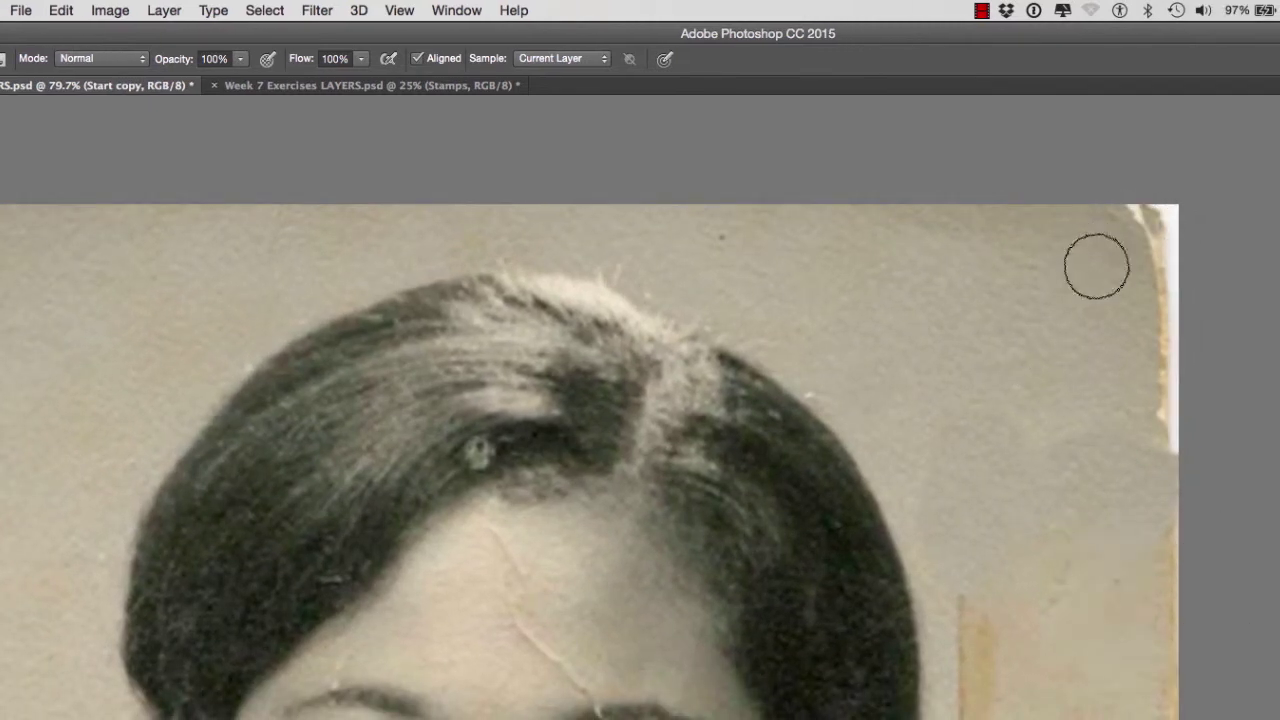
{"action": "left_click", "coordinate": [1160, 345]}
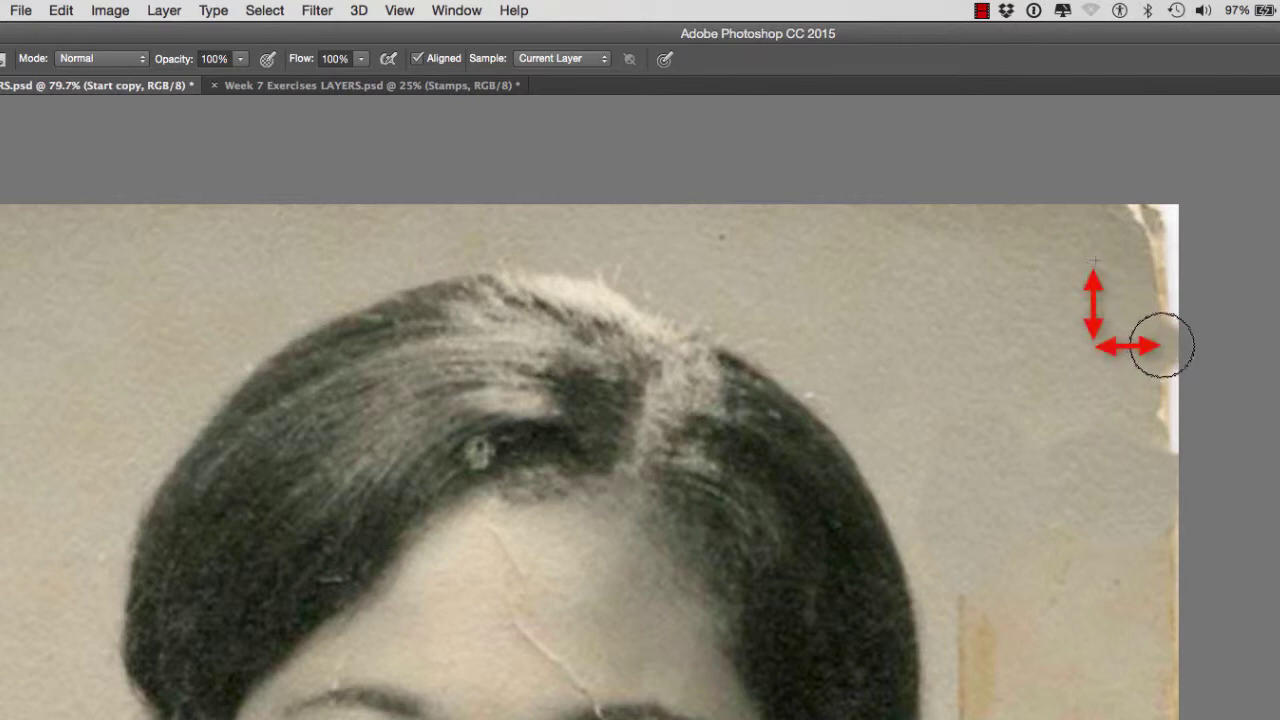
{"action": "left_click", "coordinate": [1158, 355]}
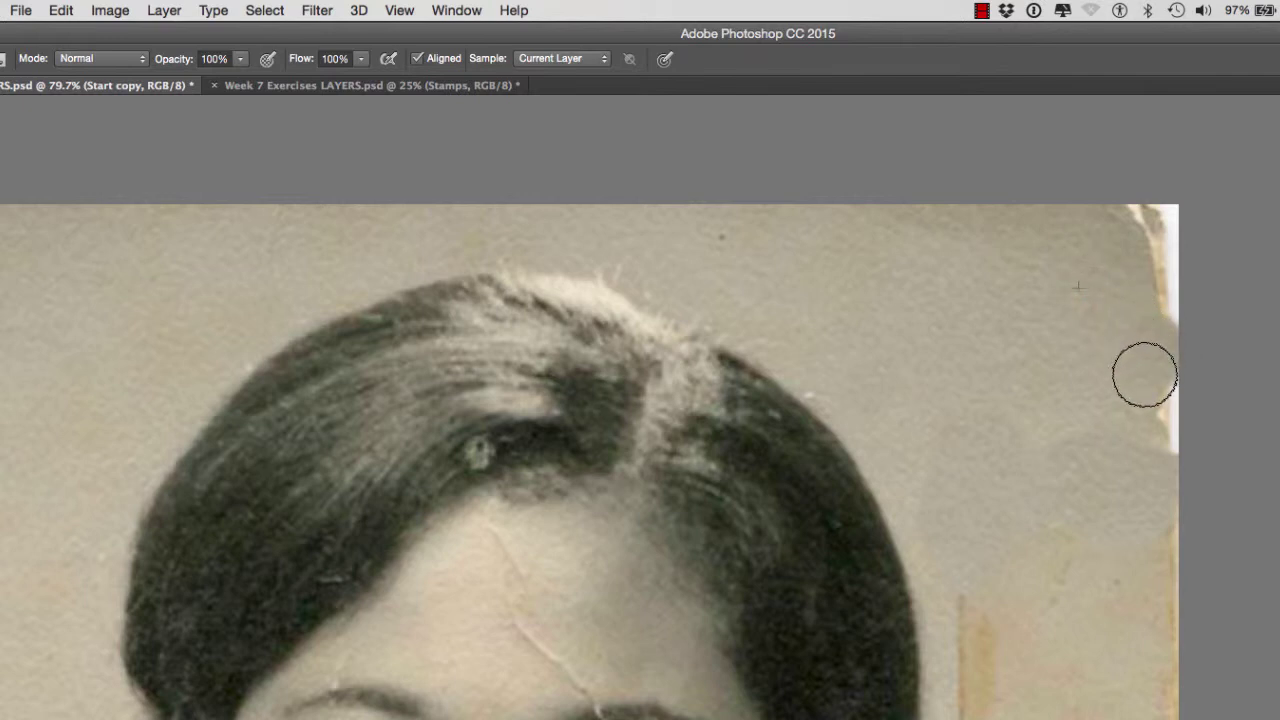
{"action": "mouse_move", "coordinate": [1165, 384]}
{"action": "left_mouse_down"}
{"action": "mouse_move", "coordinate": [1159, 429]}
{"action": "mouse_move", "coordinate": [1172, 442]}
{"action": "mouse_move", "coordinate": [1171, 411]}
{"action": "left_mouse_up"}
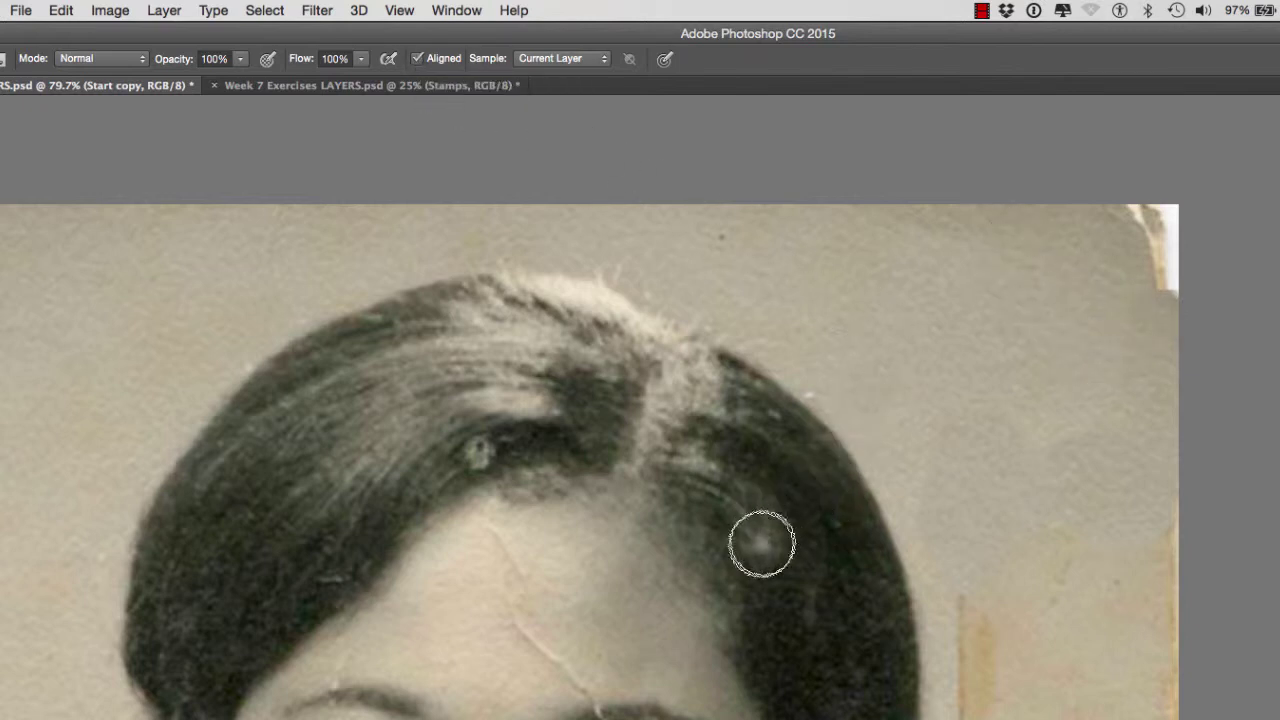
- Clone the eye on the photo's left side onto the side of the nose
{"action": "scroll", "coordinate": [714, 680], "scroll_direction": "down", "scroll_amount": 6}
{"action": "scroll", "coordinate": [680, 620], "scroll_direction": "left", "scroll_amount": 2}
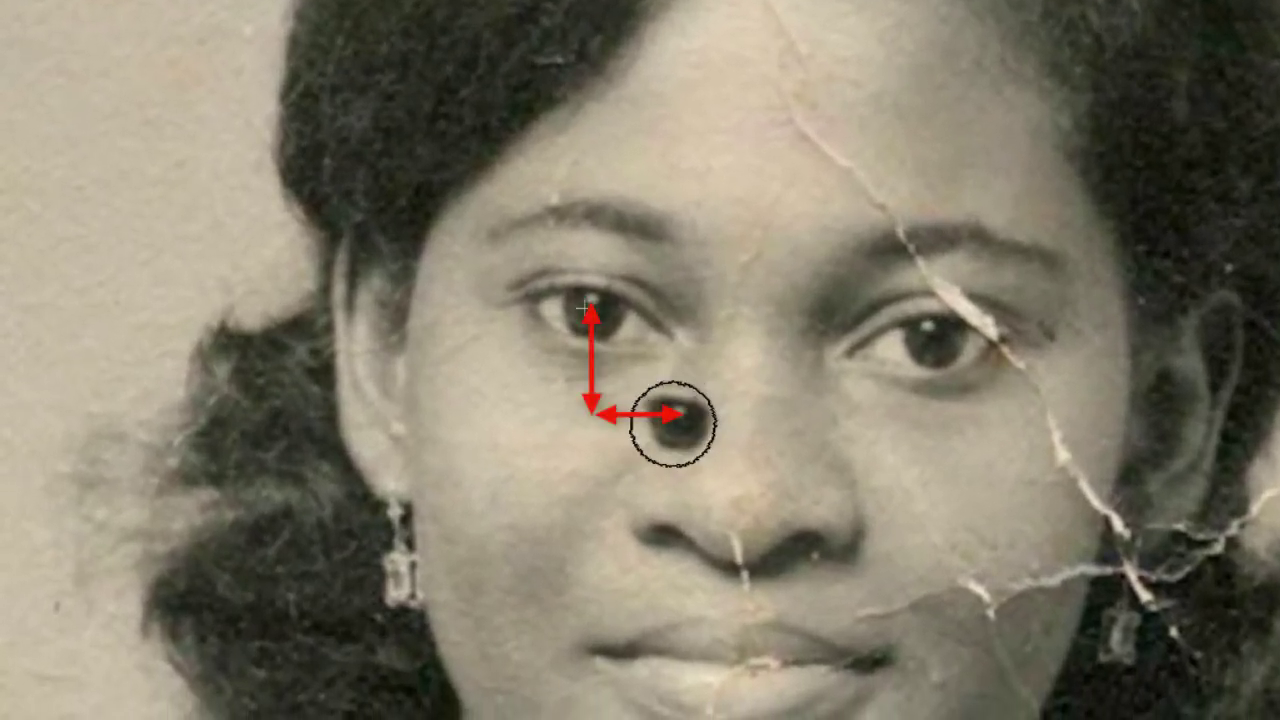
{"action": "mouse_move", "coordinate": [673, 424]}
{"action": "left_mouse_down"}
{"action": "mouse_move", "coordinate": [680, 410]}
{"action": "mouse_move", "coordinate": [626, 417]}
{"action": "mouse_move", "coordinate": [686, 411]}
{"action": "mouse_move", "coordinate": [743, 437]}
{"action": "mouse_move", "coordinate": [651, 420]}
{"action": "mouse_move", "coordinate": [677, 422]}
{"action": "left_mouse_up"}
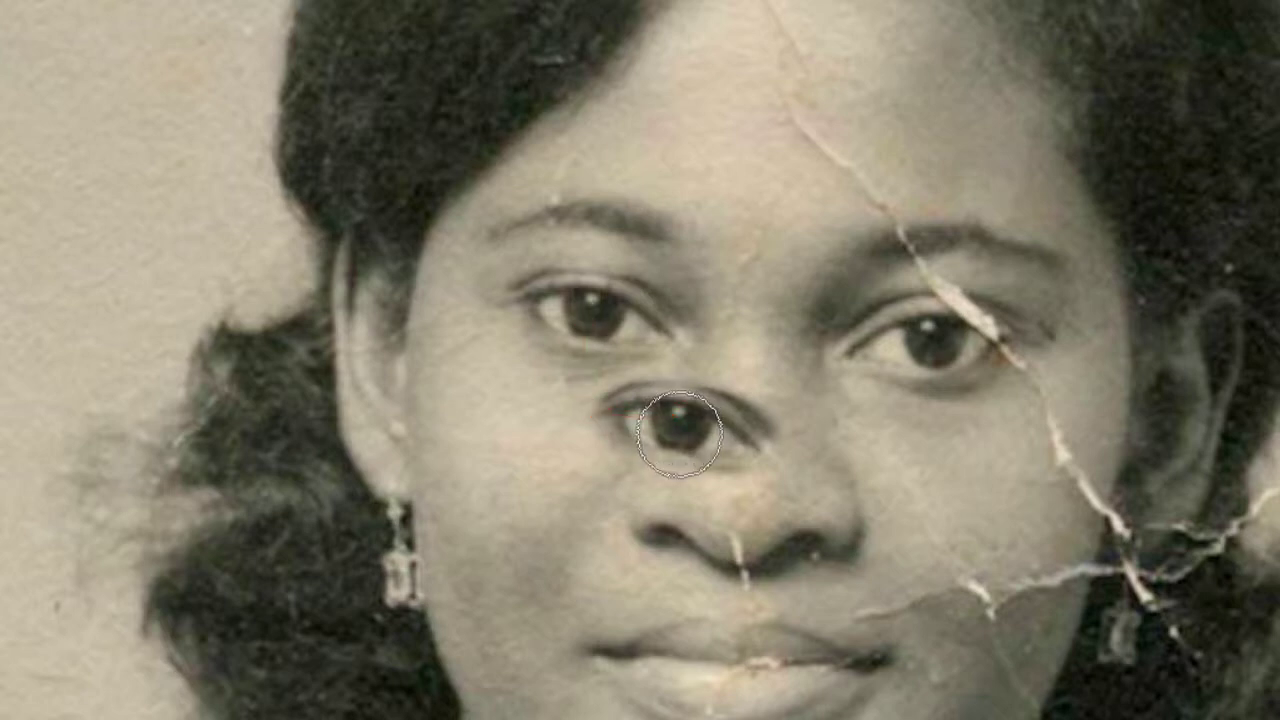
{"action": "left_click_drag", "start_coordinate": [677, 426], "coordinate": [696, 403]}
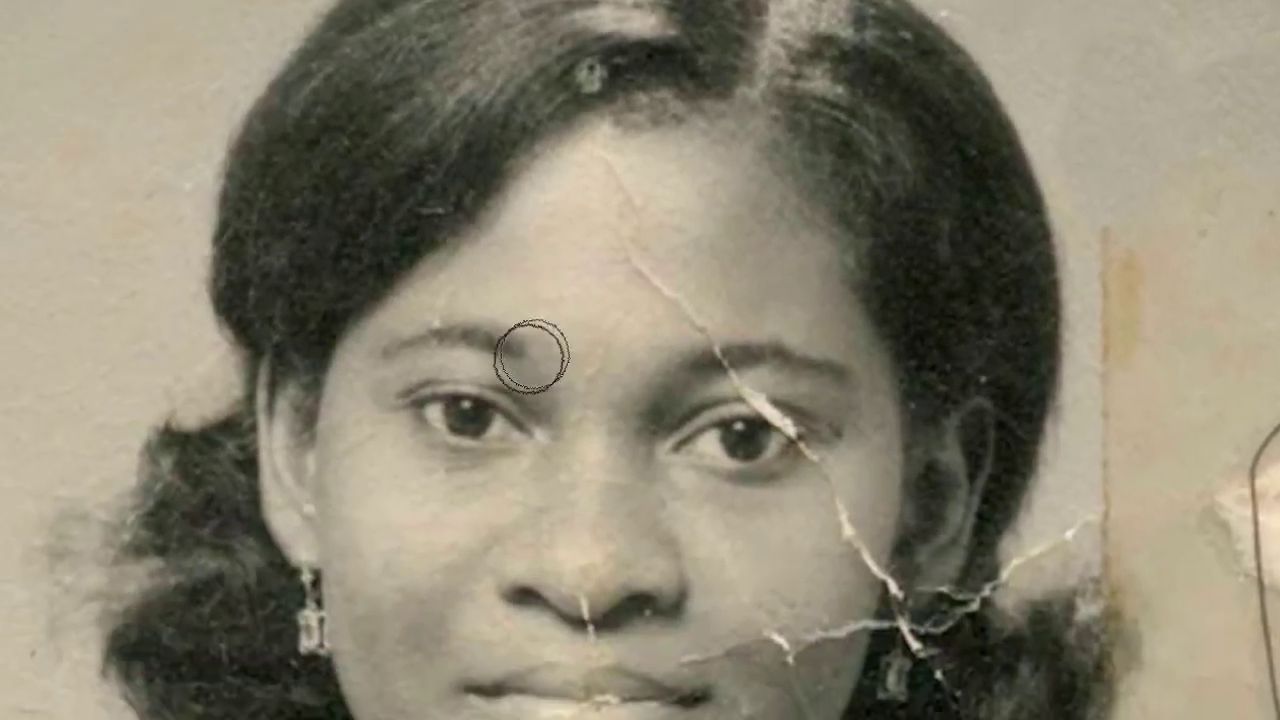
- With Aligned off, clone the eye on the photo's left side onto the forehead, both cheeks and the backdrop beside the hair
{"action": "key", "text": "alt"}
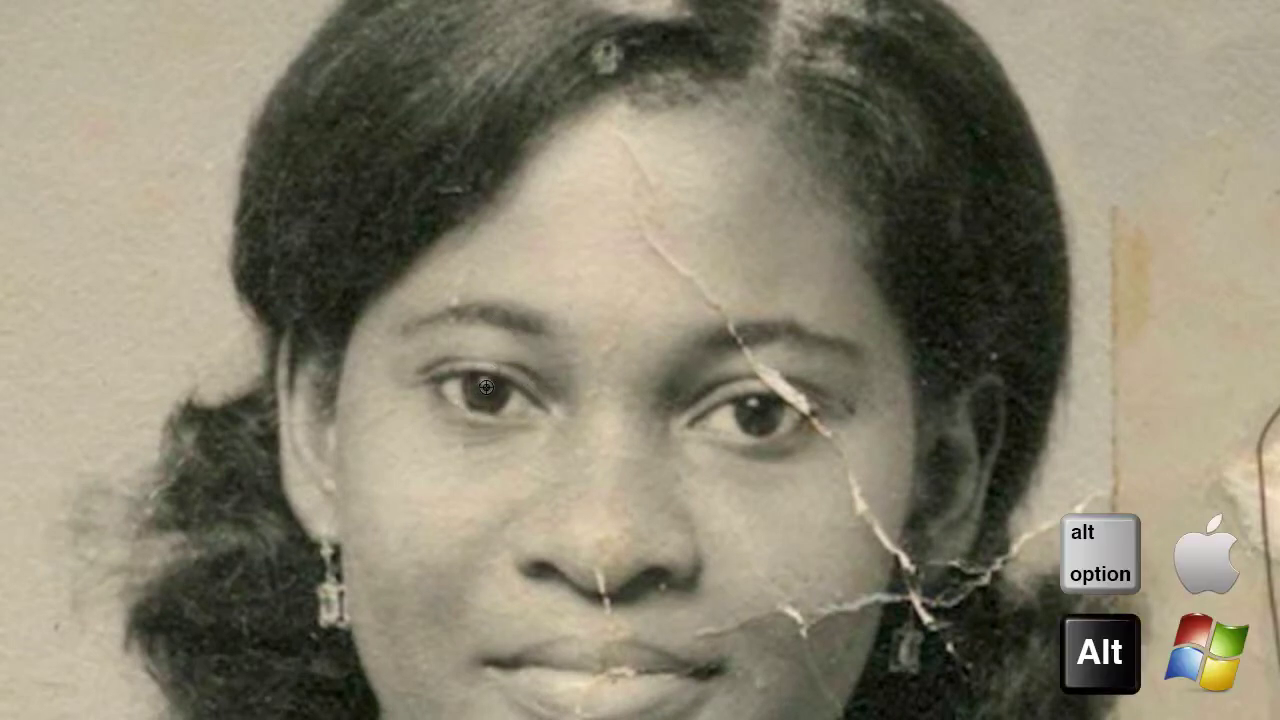
{"action": "left_click", "coordinate": [483, 399], "text": "alt"}
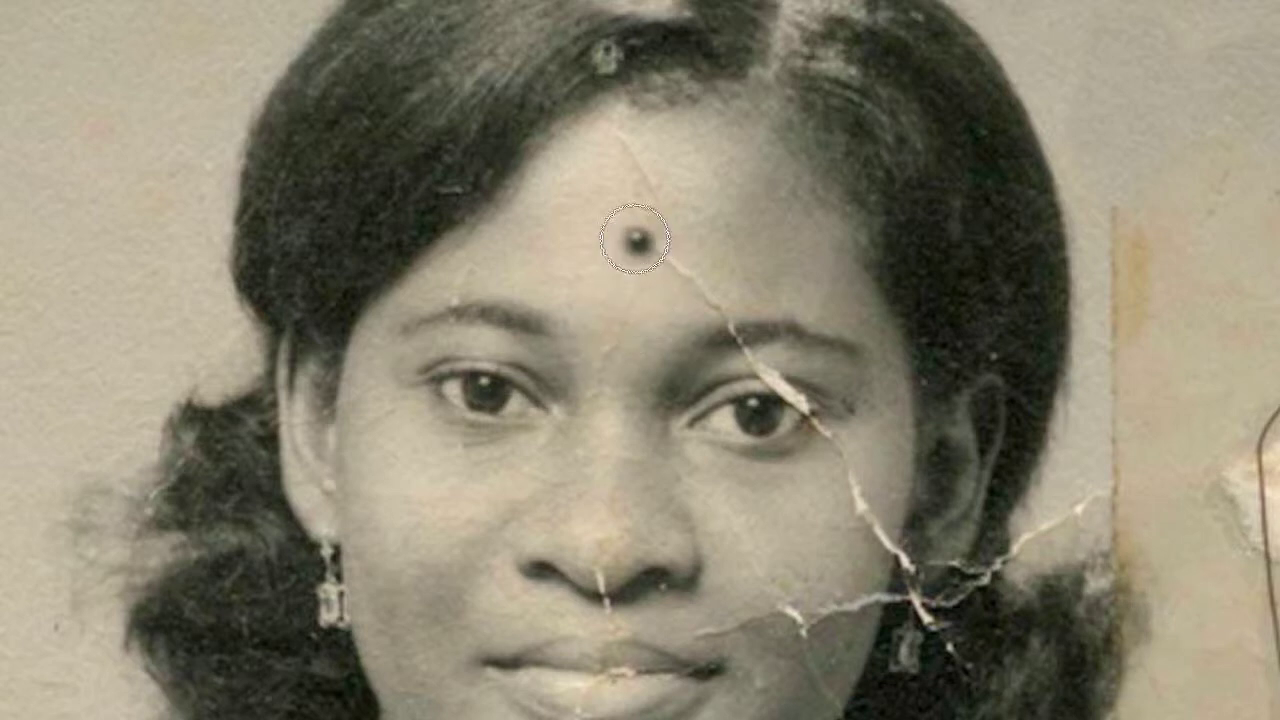
{"action": "mouse_move", "coordinate": [628, 216]}
{"action": "left_mouse_down"}
{"action": "mouse_move", "coordinate": [659, 248]}
{"action": "mouse_move", "coordinate": [668, 226]}
{"action": "mouse_move", "coordinate": [617, 213]}
{"action": "mouse_move", "coordinate": [590, 227]}
{"action": "mouse_move", "coordinate": [660, 256]}
{"action": "mouse_move", "coordinate": [683, 228]}
{"action": "mouse_move", "coordinate": [631, 211]}
{"action": "mouse_move", "coordinate": [600, 226]}
{"action": "mouse_move", "coordinate": [620, 257]}
{"action": "left_mouse_up"}
{"action": "key", "text": "space"}
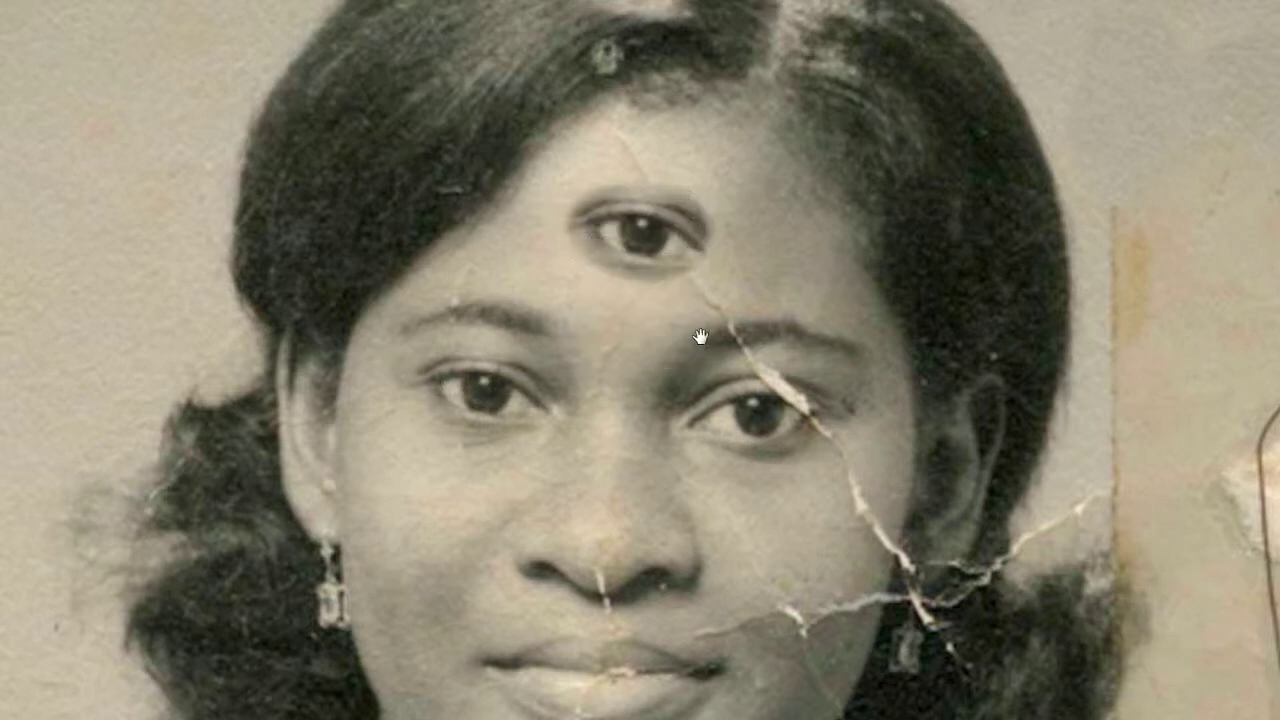
{"action": "left_click_drag", "start_coordinate": [700, 335], "coordinate": [700, 128]}
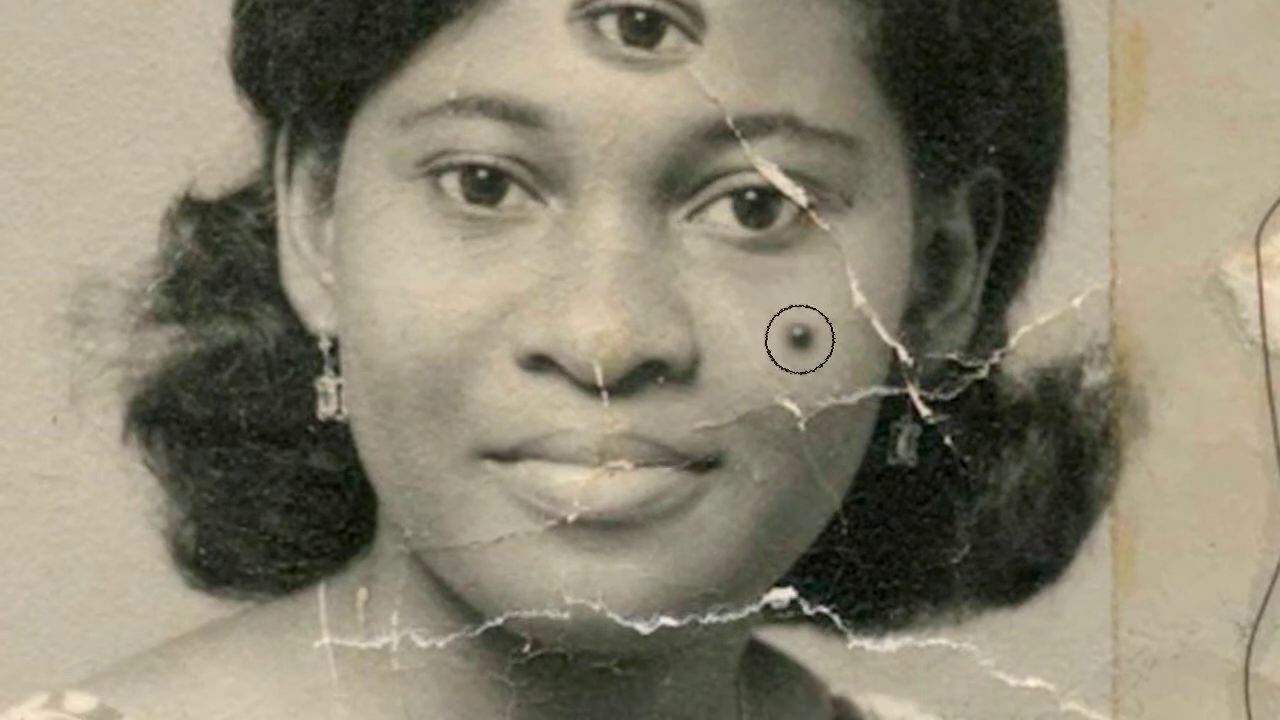
{"action": "mouse_move", "coordinate": [797, 340]}
{"action": "left_mouse_down"}
{"action": "mouse_move", "coordinate": [780, 331]}
{"action": "mouse_move", "coordinate": [782, 344]}
{"action": "mouse_move", "coordinate": [829, 343]}
{"action": "mouse_move", "coordinate": [766, 343]}
{"action": "mouse_move", "coordinate": [825, 340]}
{"action": "mouse_move", "coordinate": [783, 318]}
{"action": "mouse_move", "coordinate": [794, 337]}
{"action": "left_mouse_up"}
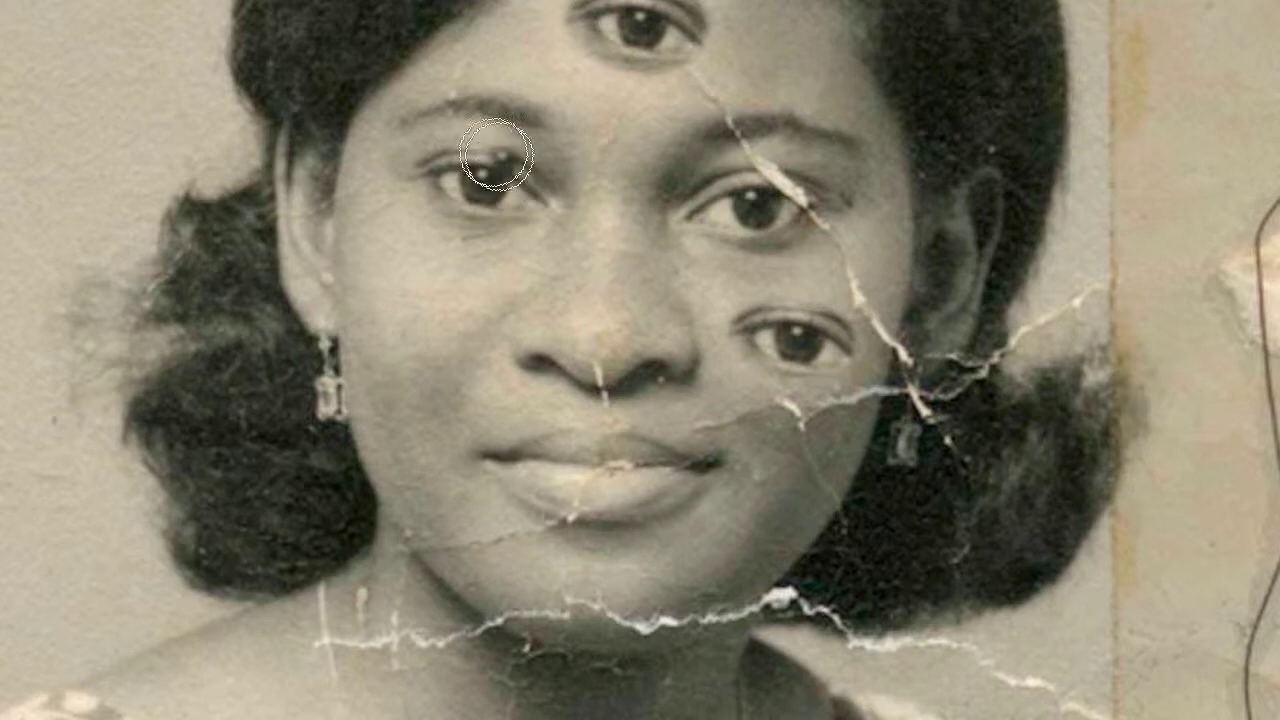
{"action": "scroll", "coordinate": [485, 247], "scroll_direction": "up", "scroll_amount": 2}
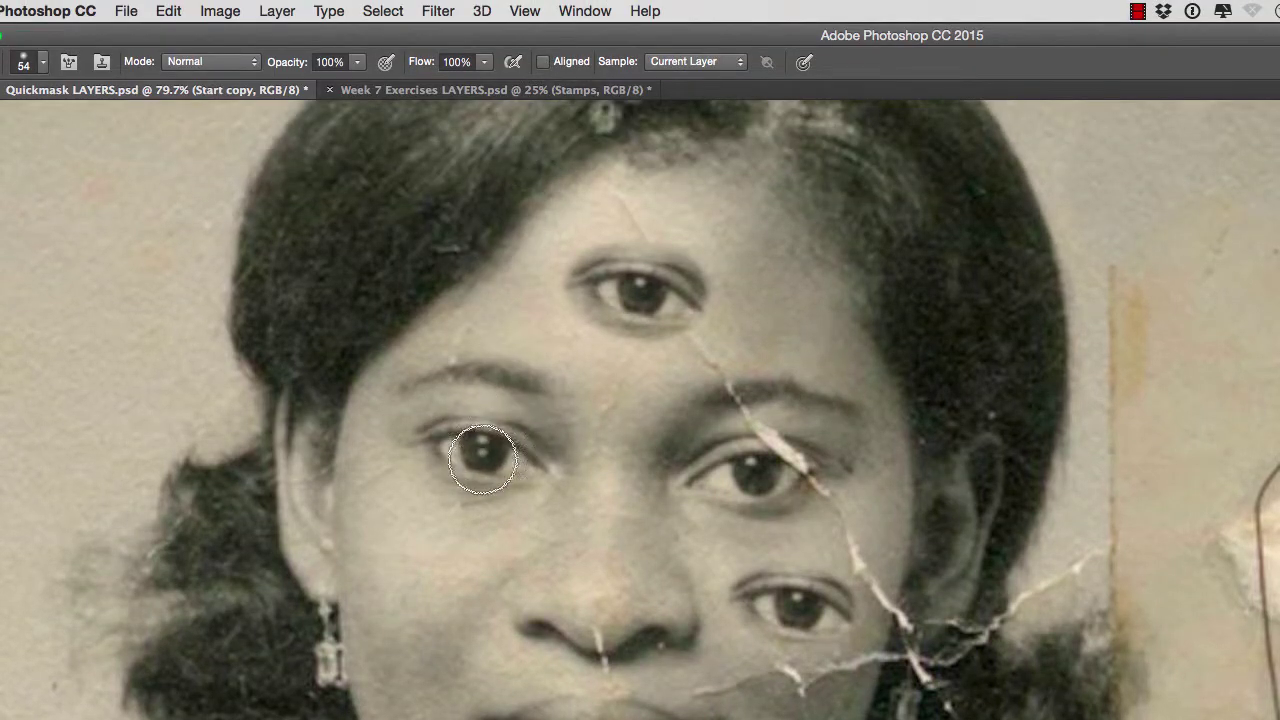
{"action": "mouse_move", "coordinate": [440, 617]}
{"action": "left_mouse_down"}
{"action": "mouse_move", "coordinate": [406, 617]}
{"action": "mouse_move", "coordinate": [454, 626]}
{"action": "mouse_move", "coordinate": [449, 596]}
{"action": "mouse_move", "coordinate": [409, 591]}
{"action": "mouse_move", "coordinate": [393, 619]}
{"action": "mouse_move", "coordinate": [431, 646]}
{"action": "mouse_move", "coordinate": [463, 628]}
{"action": "mouse_move", "coordinate": [437, 600]}
{"action": "mouse_move", "coordinate": [399, 597]}
{"action": "mouse_move", "coordinate": [394, 619]}
{"action": "mouse_move", "coordinate": [471, 623]}
{"action": "mouse_move", "coordinate": [409, 606]}
{"action": "left_mouse_up"}
{"action": "mouse_move", "coordinate": [100, 265]}
{"action": "left_mouse_down"}
{"action": "mouse_move", "coordinate": [94, 246]}
{"action": "mouse_move", "coordinate": [94, 257]}
{"action": "mouse_move", "coordinate": [106, 240]}
{"action": "mouse_move", "coordinate": [58, 248]}
{"action": "mouse_move", "coordinate": [129, 229]}
{"action": "mouse_move", "coordinate": [114, 286]}
{"action": "mouse_move", "coordinate": [100, 245]}
{"action": "mouse_move", "coordinate": [120, 240]}
{"action": "left_mouse_up"}
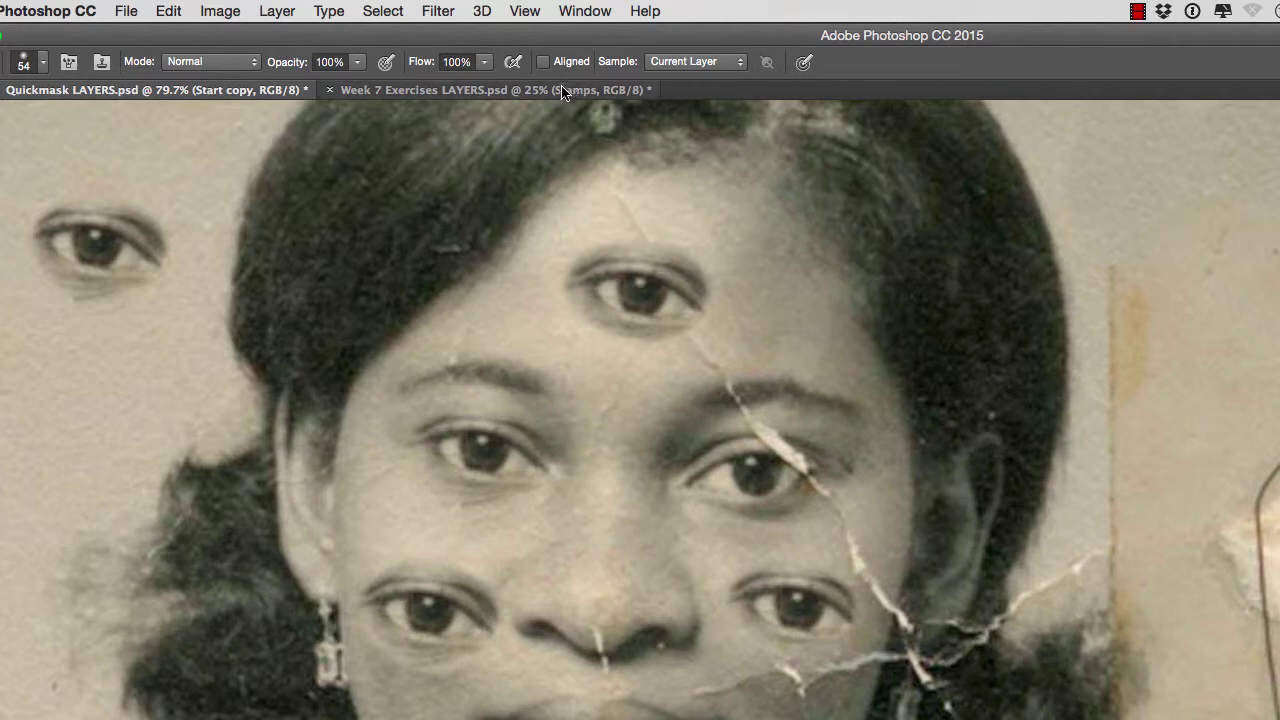
- Undo the eye copies cloned on the forehead, cheeks and backdrop
{"action": "key", "text": "super+alt+z"}
{"action": "key", "text": "super+alt+z"}
{"action": "key", "text": "super+alt+z"}
{"action": "key", "text": "super+alt+z"}
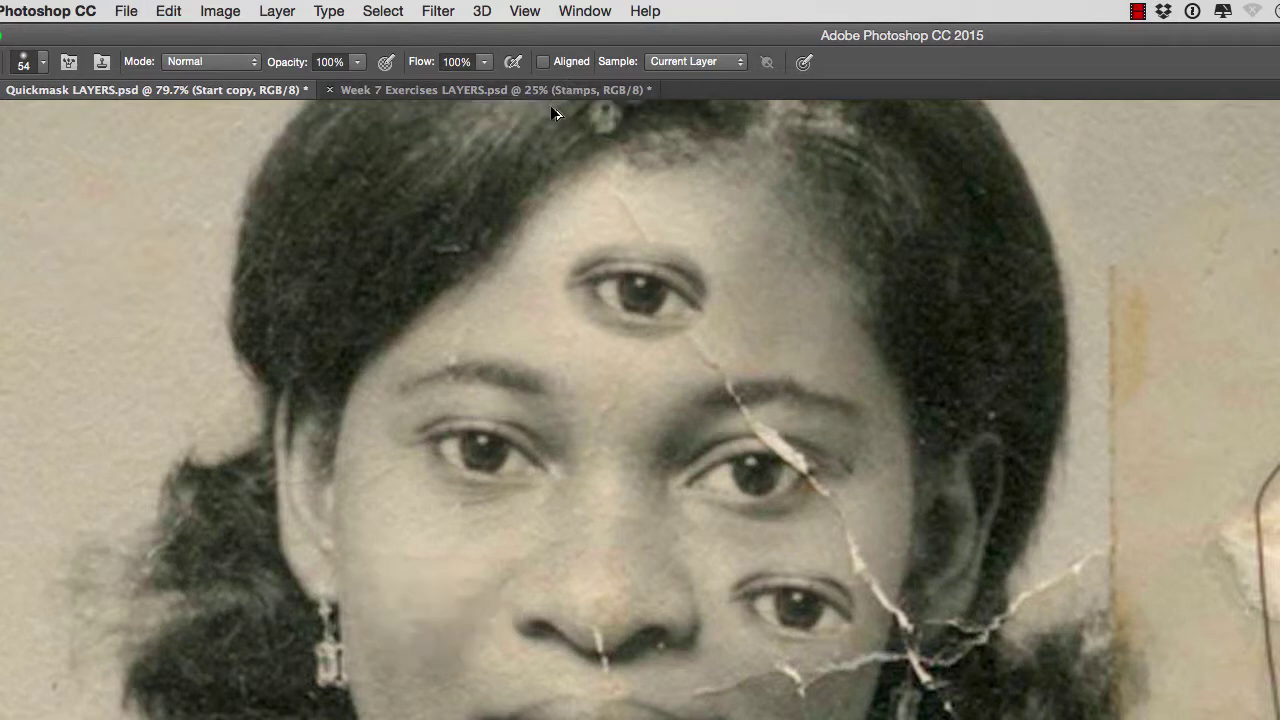
- Clone the eye onto the forehead, and with Aligned on, clone the lips and hair onto the cheeks
{"action": "left_click_drag", "start_coordinate": [621, 330], "coordinate": [926, 330]}
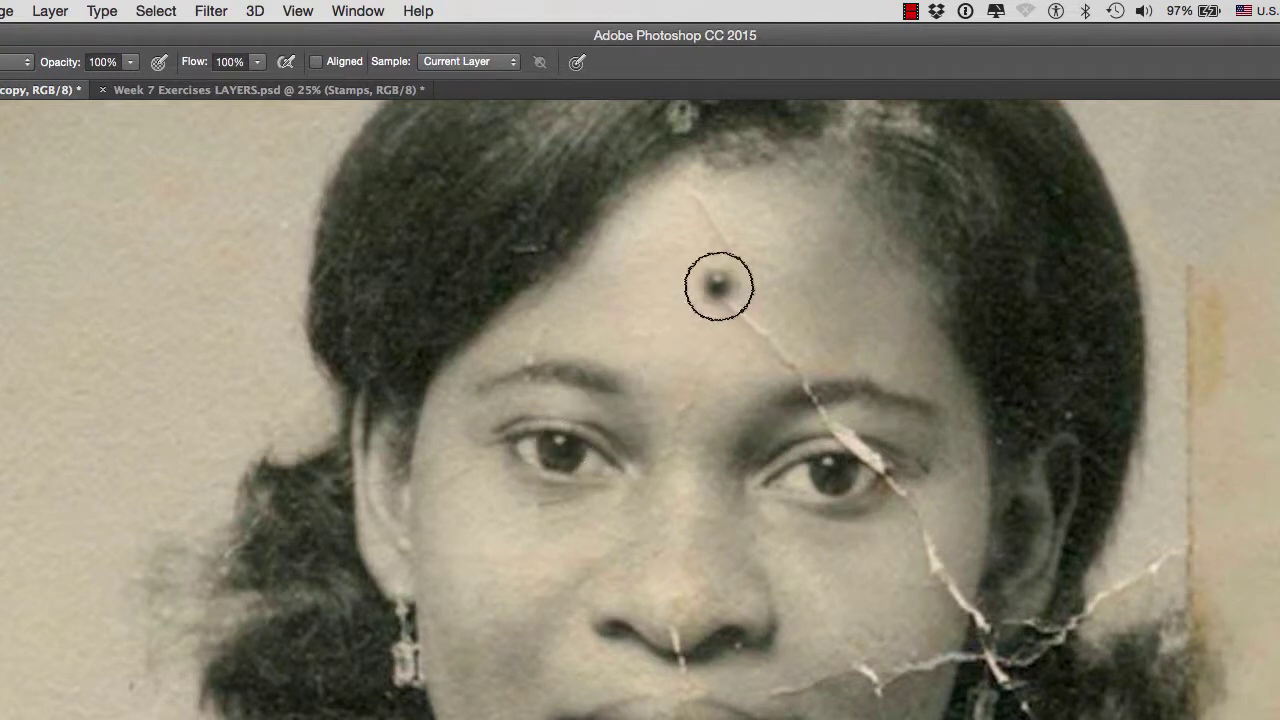
{"action": "mouse_move", "coordinate": [717, 289]}
{"action": "left_mouse_down"}
{"action": "mouse_move", "coordinate": [698, 287]}
{"action": "mouse_move", "coordinate": [734, 277]}
{"action": "mouse_move", "coordinate": [694, 289]}
{"action": "mouse_move", "coordinate": [734, 263]}
{"action": "mouse_move", "coordinate": [713, 307]}
{"action": "mouse_move", "coordinate": [729, 286]}
{"action": "mouse_move", "coordinate": [723, 269]}
{"action": "mouse_move", "coordinate": [725, 295]}
{"action": "mouse_move", "coordinate": [729, 277]}
{"action": "mouse_move", "coordinate": [714, 277]}
{"action": "mouse_move", "coordinate": [749, 263]}
{"action": "mouse_move", "coordinate": [726, 286]}
{"action": "mouse_move", "coordinate": [726, 275]}
{"action": "left_mouse_up"}
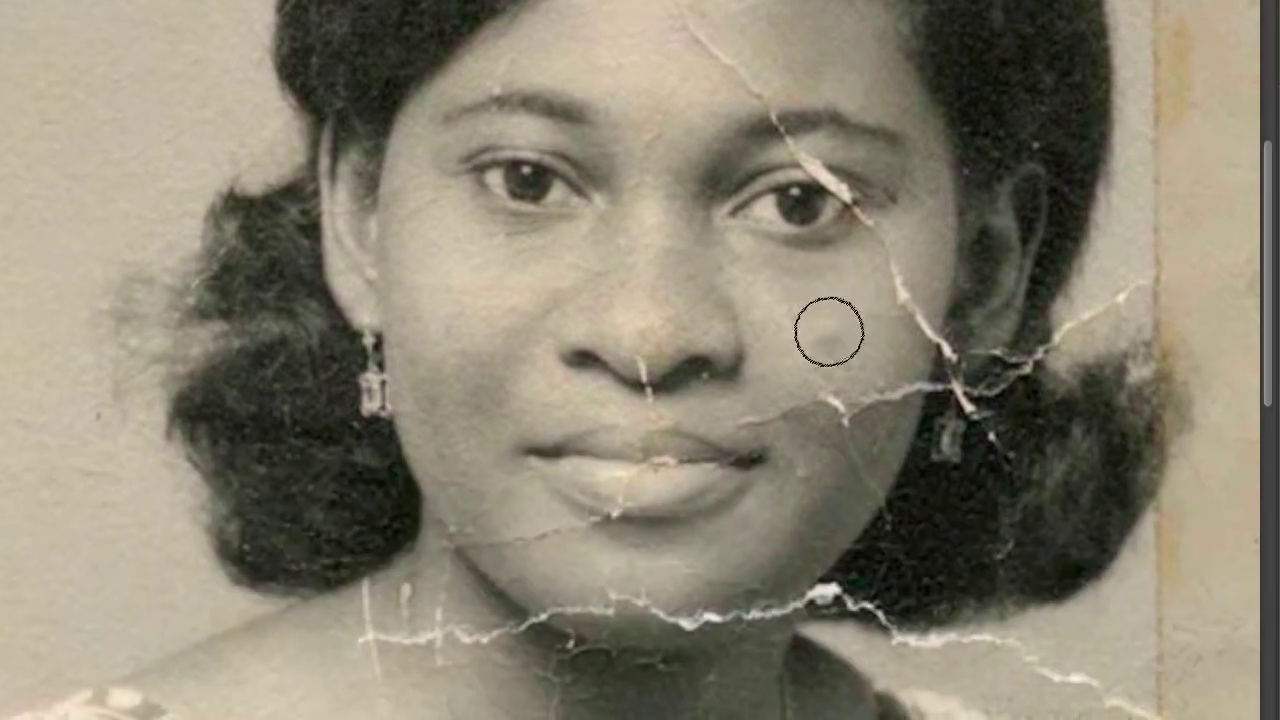
{"action": "mouse_move", "coordinate": [829, 331]}
{"action": "left_mouse_down"}
{"action": "mouse_move", "coordinate": [800, 311]}
{"action": "mouse_move", "coordinate": [833, 285]}
{"action": "mouse_move", "coordinate": [843, 323]}
{"action": "mouse_move", "coordinate": [829, 279]}
{"action": "mouse_move", "coordinate": [828, 303]}
{"action": "left_mouse_up"}
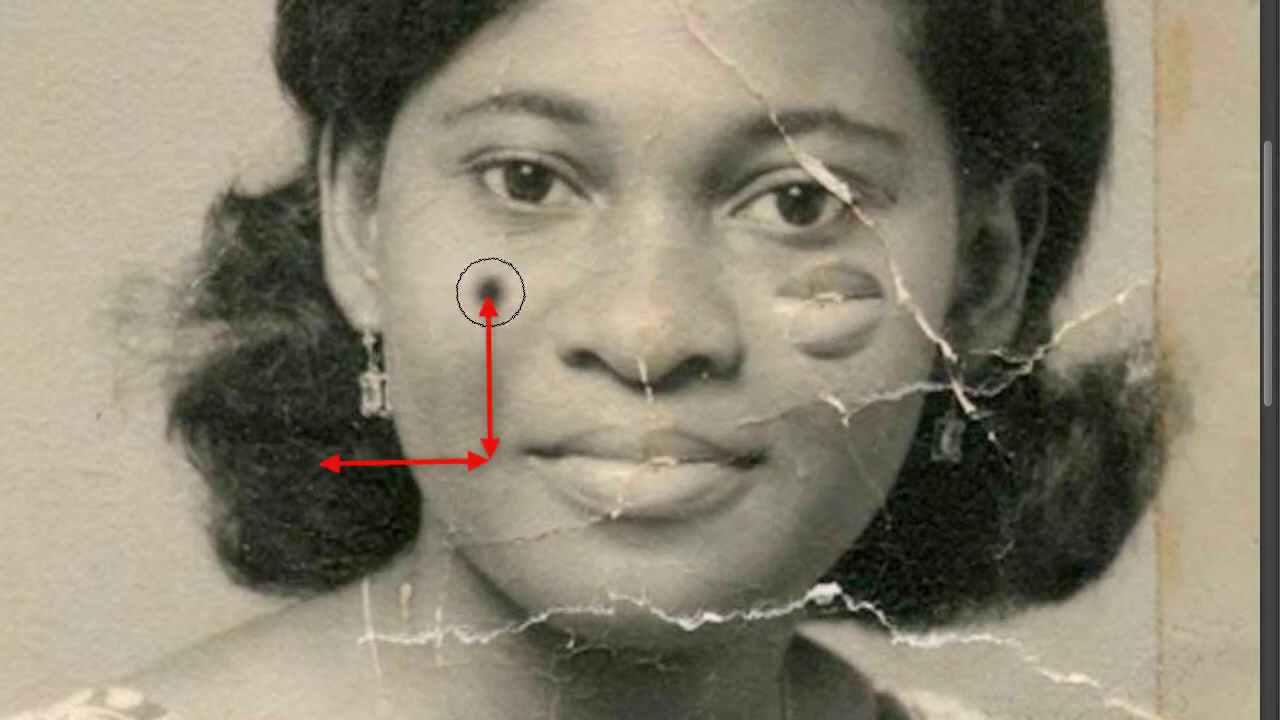
{"action": "mouse_move", "coordinate": [489, 290]}
{"action": "left_mouse_down"}
{"action": "mouse_move", "coordinate": [480, 280]}
{"action": "mouse_move", "coordinate": [489, 291]}
{"action": "left_mouse_up"}
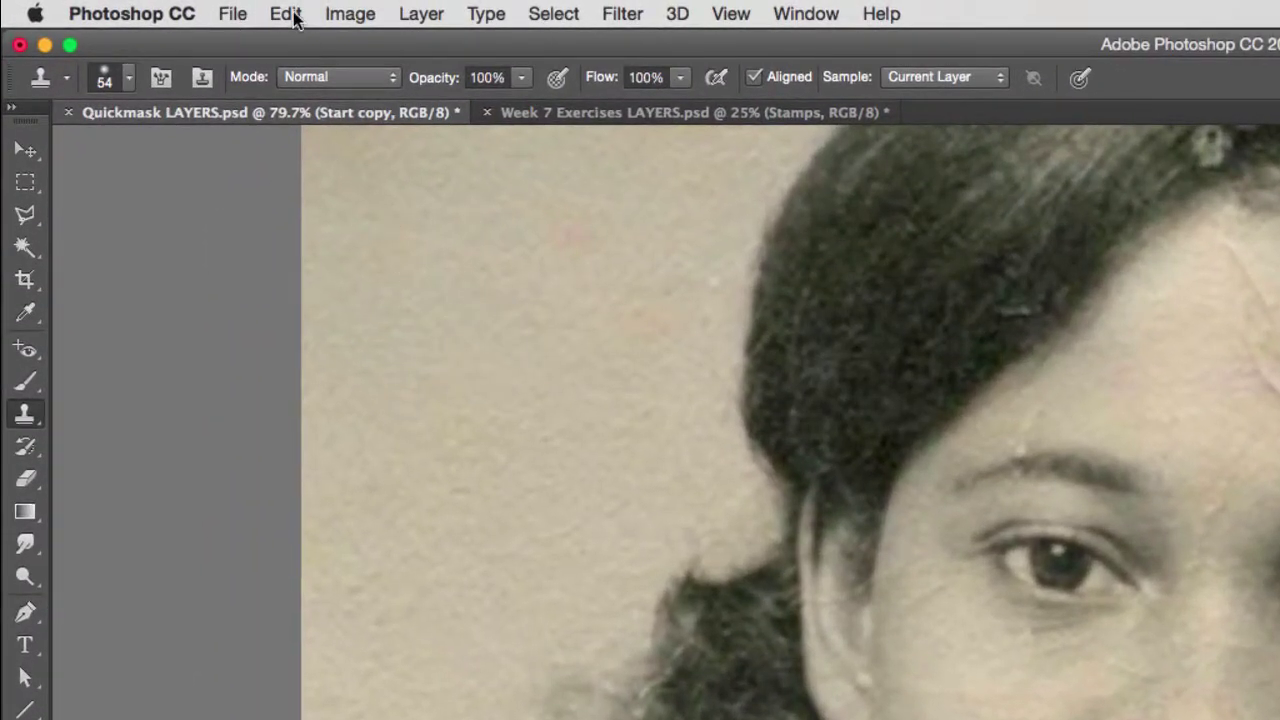
- With Aligned on, sample the eye on the photo's left side and clone it onto the blank backdrop beside the hair
{"action": "left_click", "coordinate": [293, 17]}
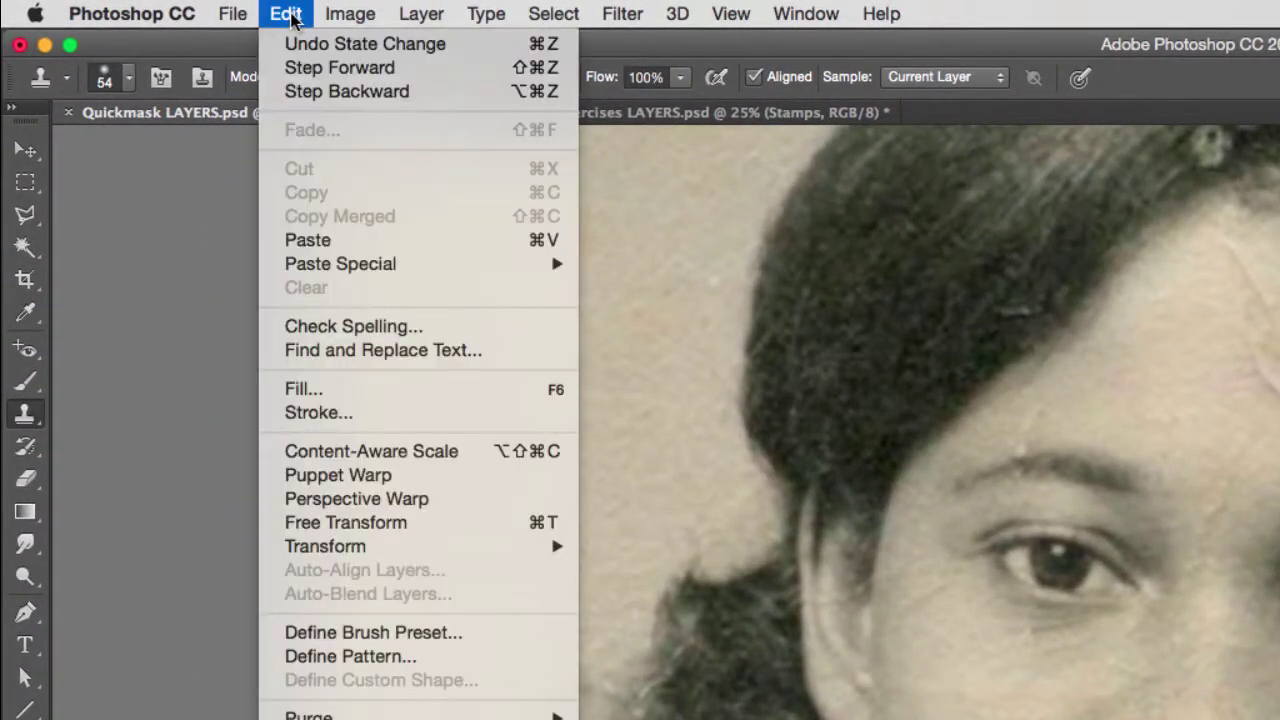
{"action": "left_click", "coordinate": [785, 180]}
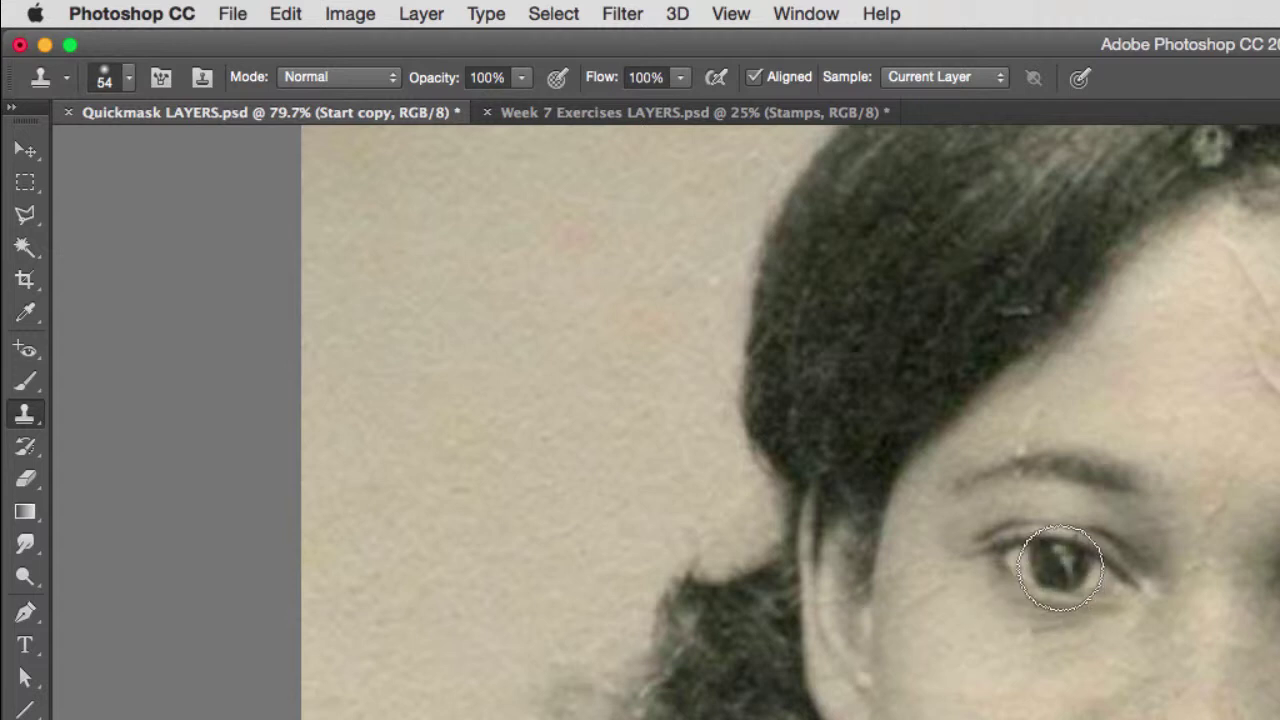
{"action": "left_click", "coordinate": [1059, 572]}
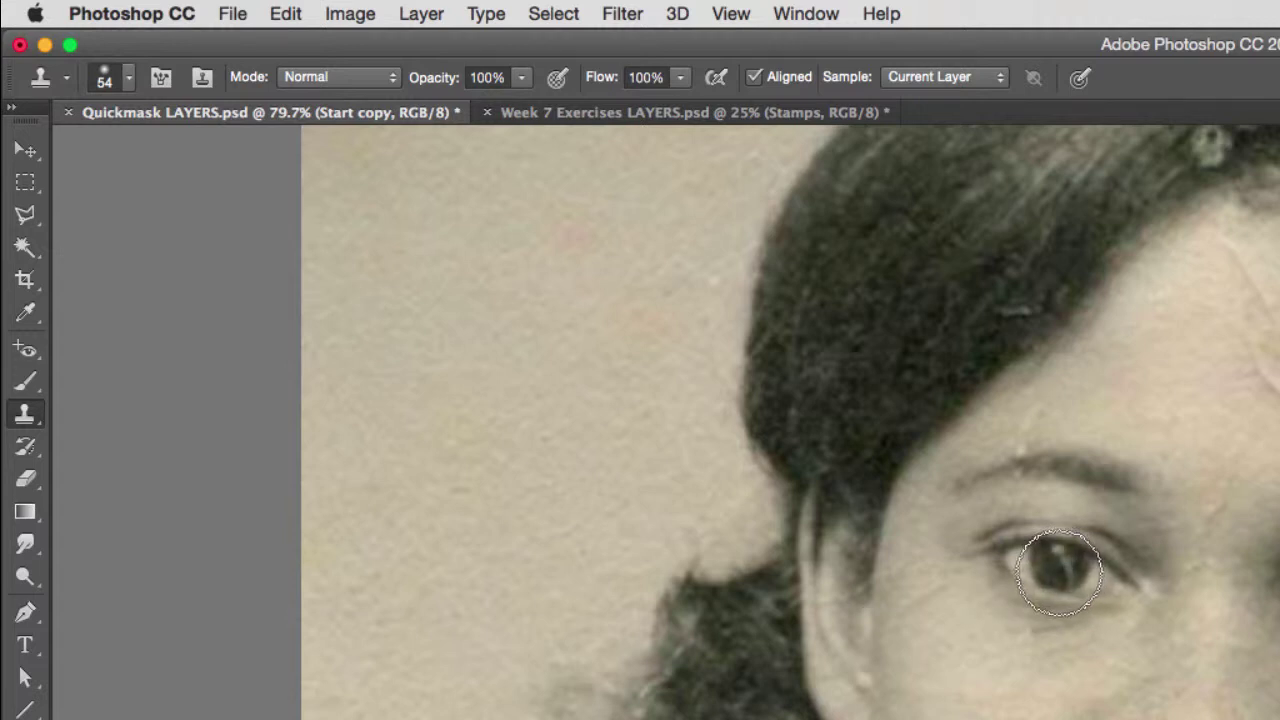
{"action": "left_click", "coordinate": [1059, 570]}
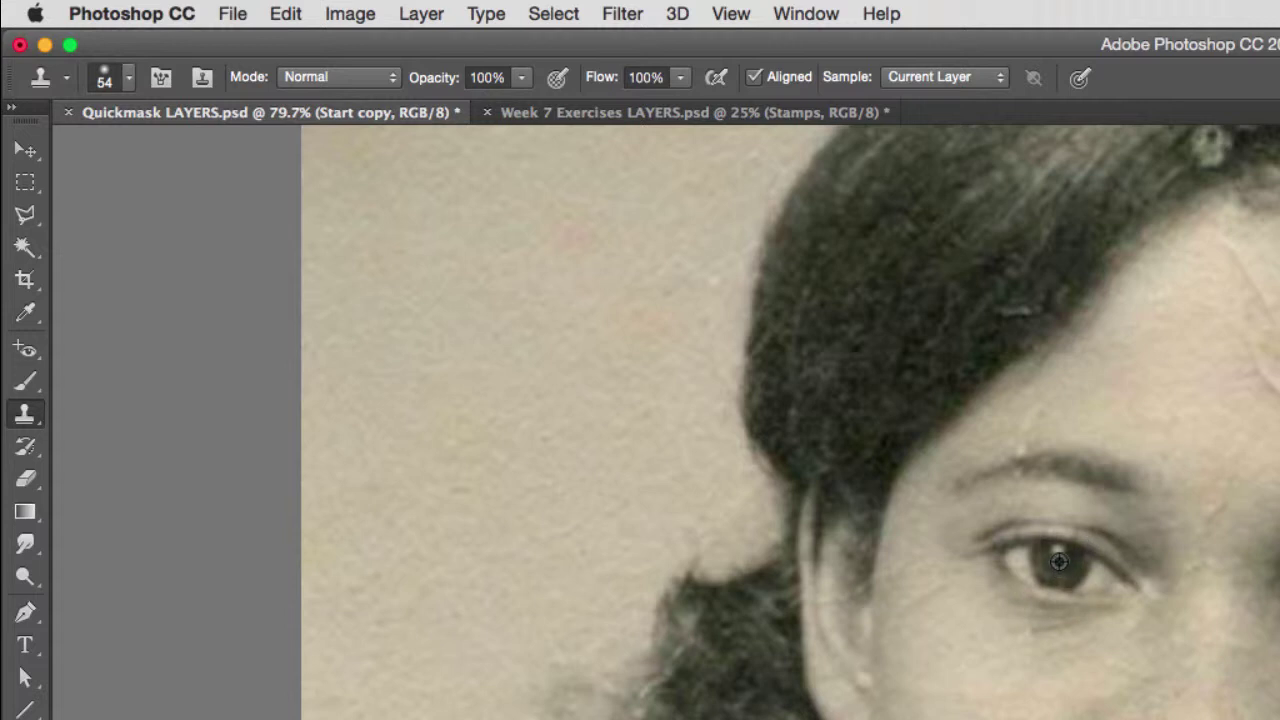
{"action": "left_click", "coordinate": [529, 423]}
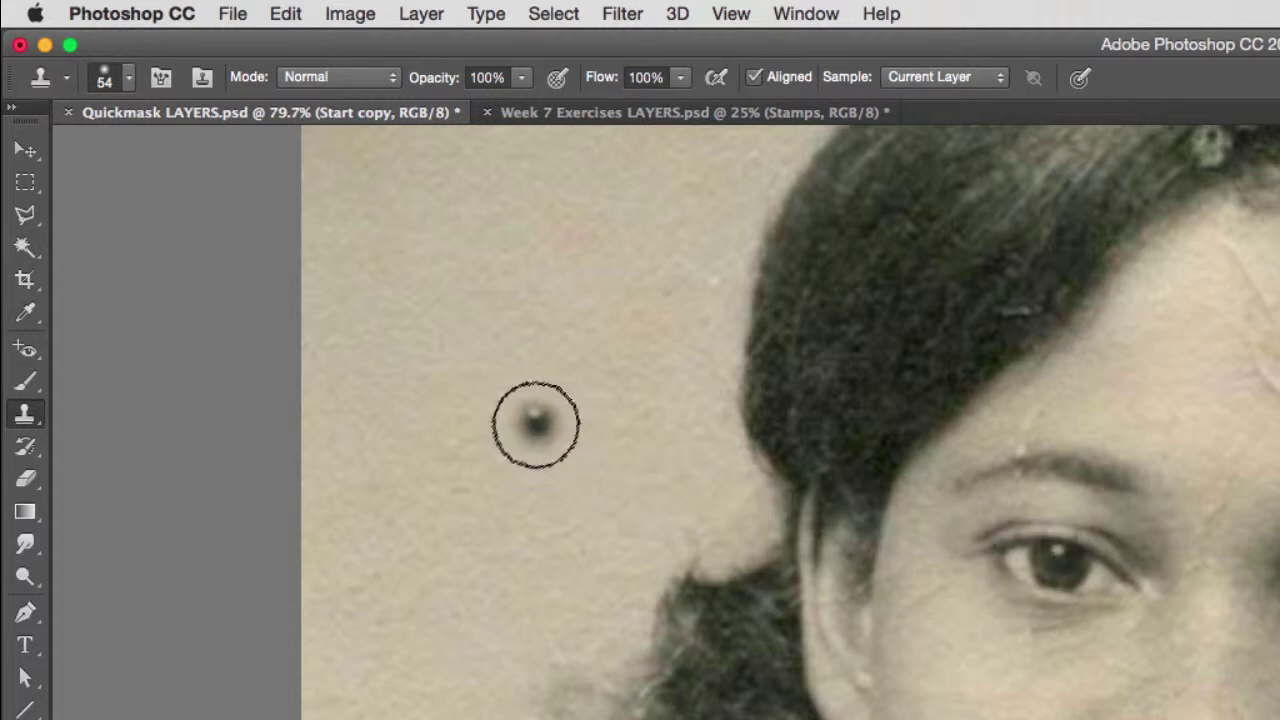
{"action": "mouse_move", "coordinate": [503, 415]}
{"action": "left_mouse_down"}
{"action": "mouse_move", "coordinate": [574, 442]}
{"action": "mouse_move", "coordinate": [587, 422]}
{"action": "mouse_move", "coordinate": [519, 405]}
{"action": "mouse_move", "coordinate": [479, 420]}
{"action": "mouse_move", "coordinate": [527, 454]}
{"action": "mouse_move", "coordinate": [584, 448]}
{"action": "mouse_move", "coordinate": [576, 409]}
{"action": "mouse_move", "coordinate": [522, 393]}
{"action": "mouse_move", "coordinate": [477, 411]}
{"action": "mouse_move", "coordinate": [537, 450]}
{"action": "mouse_move", "coordinate": [589, 437]}
{"action": "mouse_move", "coordinate": [564, 405]}
{"action": "mouse_move", "coordinate": [504, 410]}
{"action": "mouse_move", "coordinate": [562, 452]}
{"action": "mouse_move", "coordinate": [589, 428]}
{"action": "left_mouse_up"}
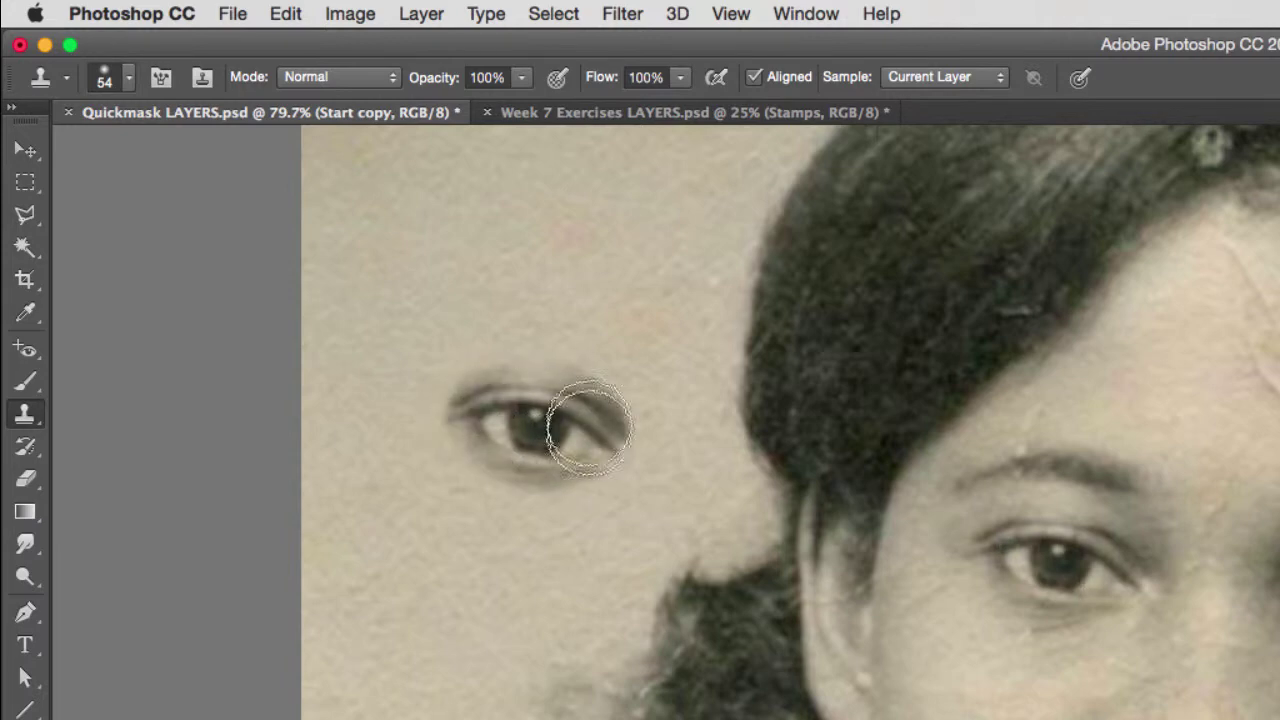
- Fade the cloned eye on the backdrop, trying different opacities before removing it completely
{"action": "left_click", "coordinate": [286, 15]}
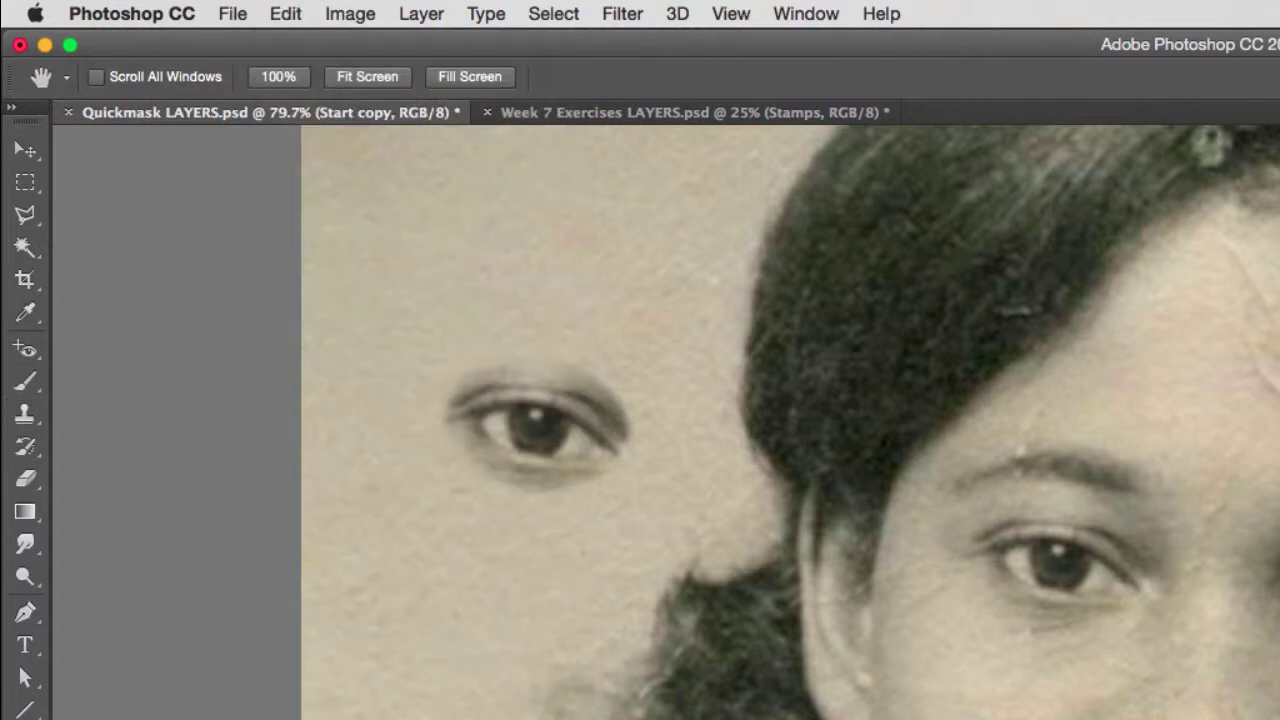
{"action": "key", "text": "super+shift+f"}
{"action": "left_click_drag", "start_coordinate": [606, 634], "coordinate": [397, 640]}
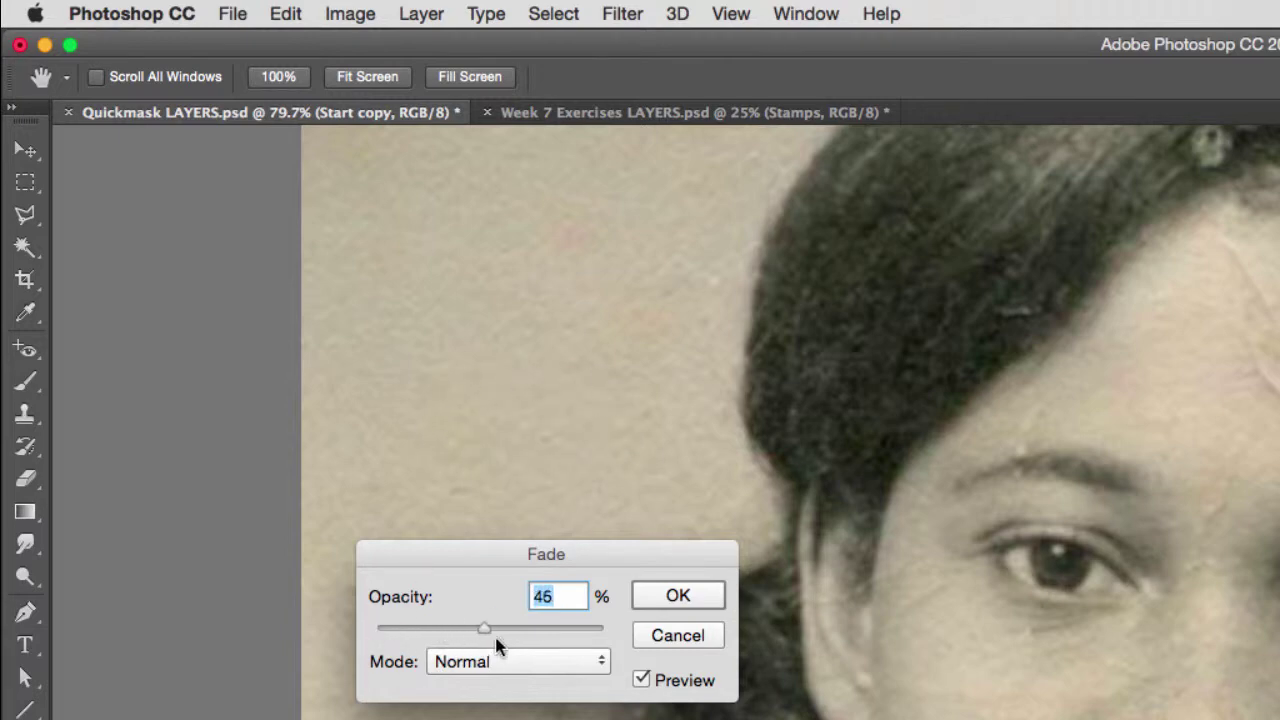
{"action": "left_click_drag", "start_coordinate": [552, 638], "coordinate": [560, 635]}
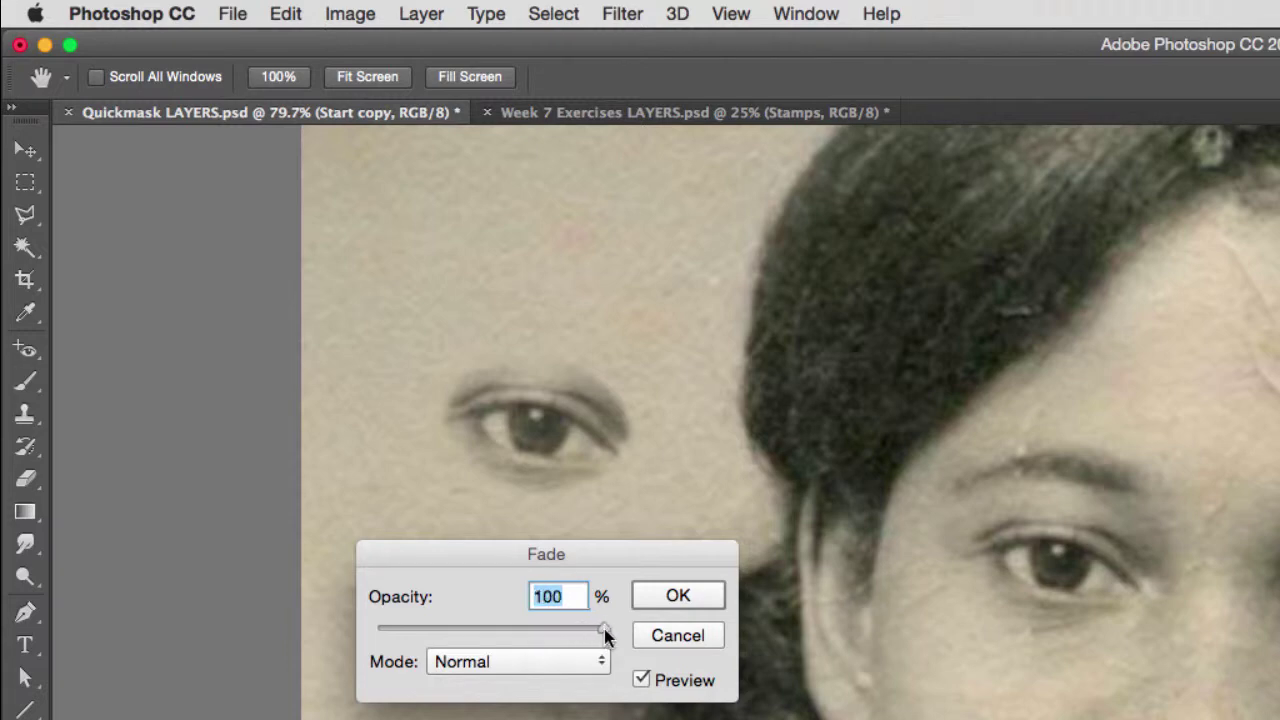
{"action": "left_click_drag", "start_coordinate": [558, 629], "coordinate": [372, 633]}
{"action": "left_click", "coordinate": [678, 596]}
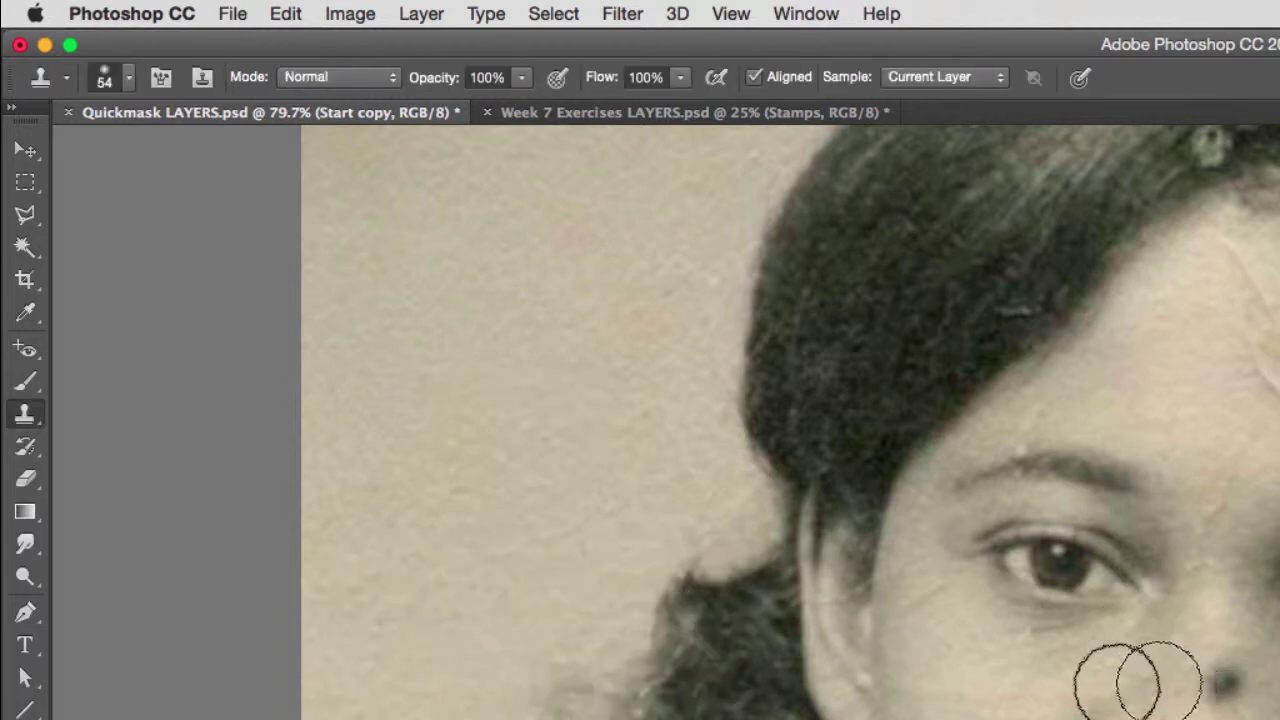
- Sample clean skin on the lower cheek at the photo's right side and clone it over the crack near the earring
{"action": "key", "text": "space"}
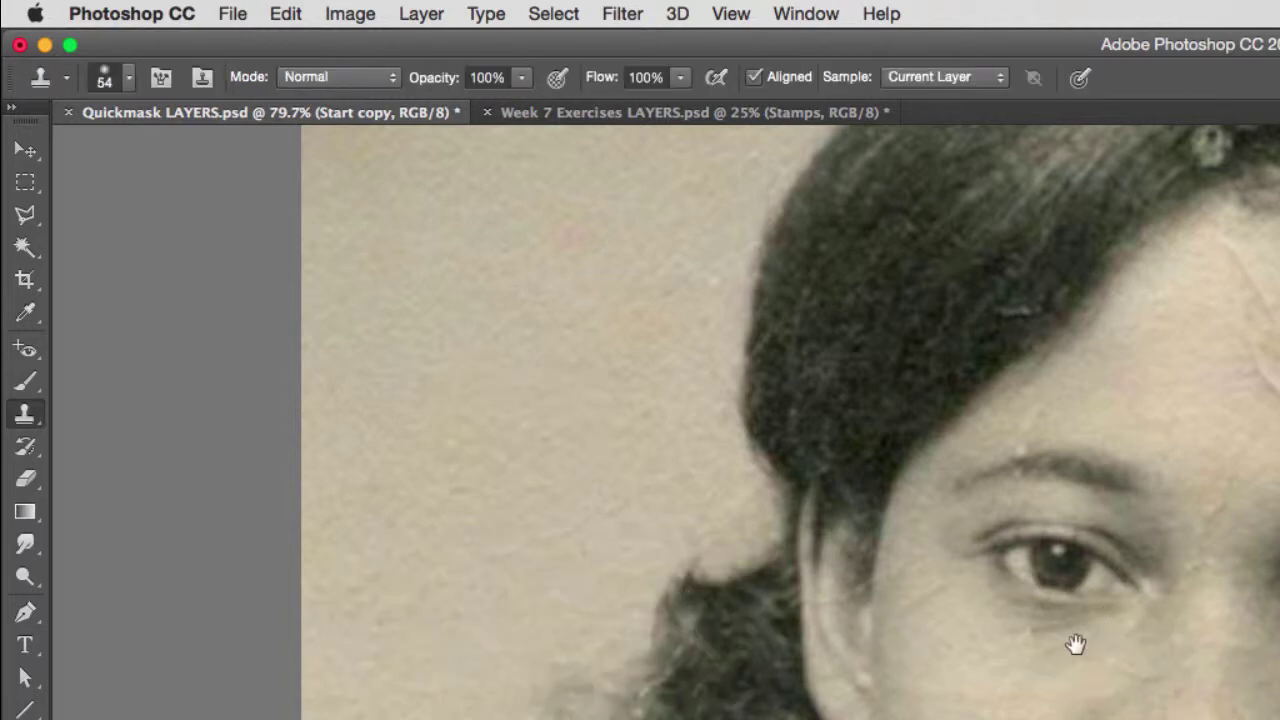
{"action": "mouse_move", "coordinate": [1074, 649]}
{"action": "left_mouse_down"}
{"action": "mouse_move", "coordinate": [946, 409]}
{"action": "mouse_move", "coordinate": [917, 437]}
{"action": "left_mouse_up"}
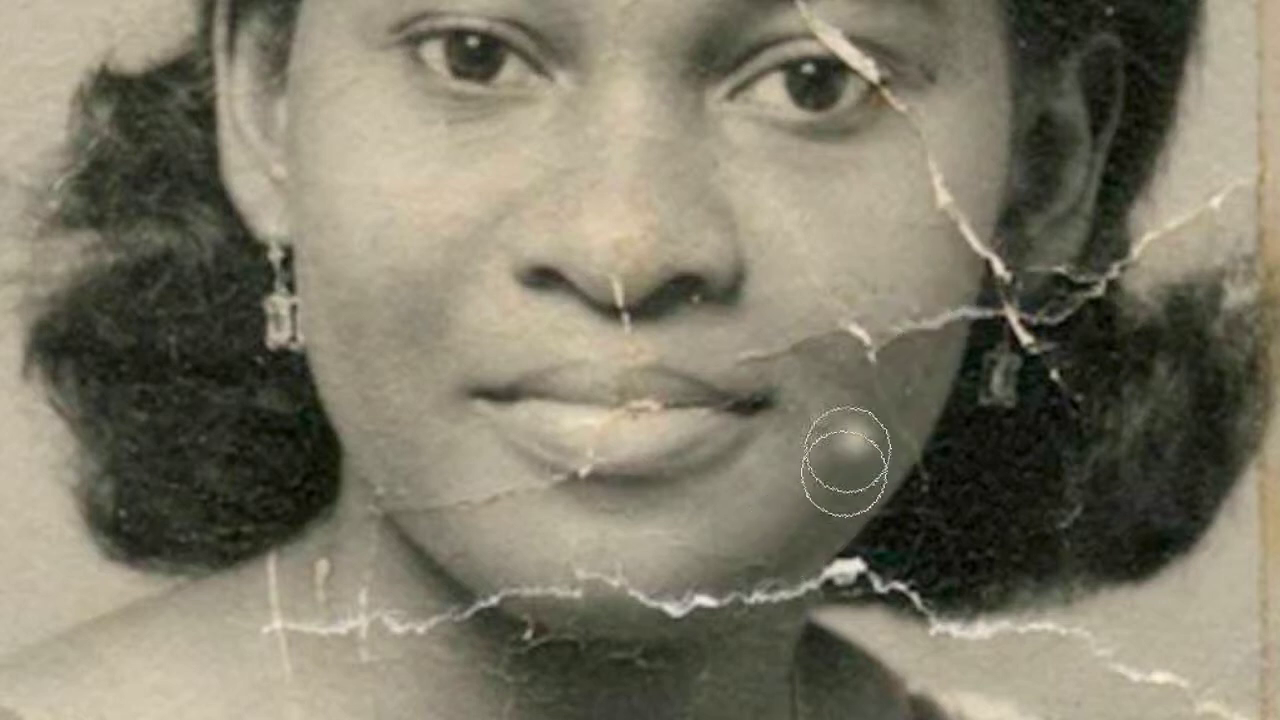
{"action": "key", "text": "alt"}
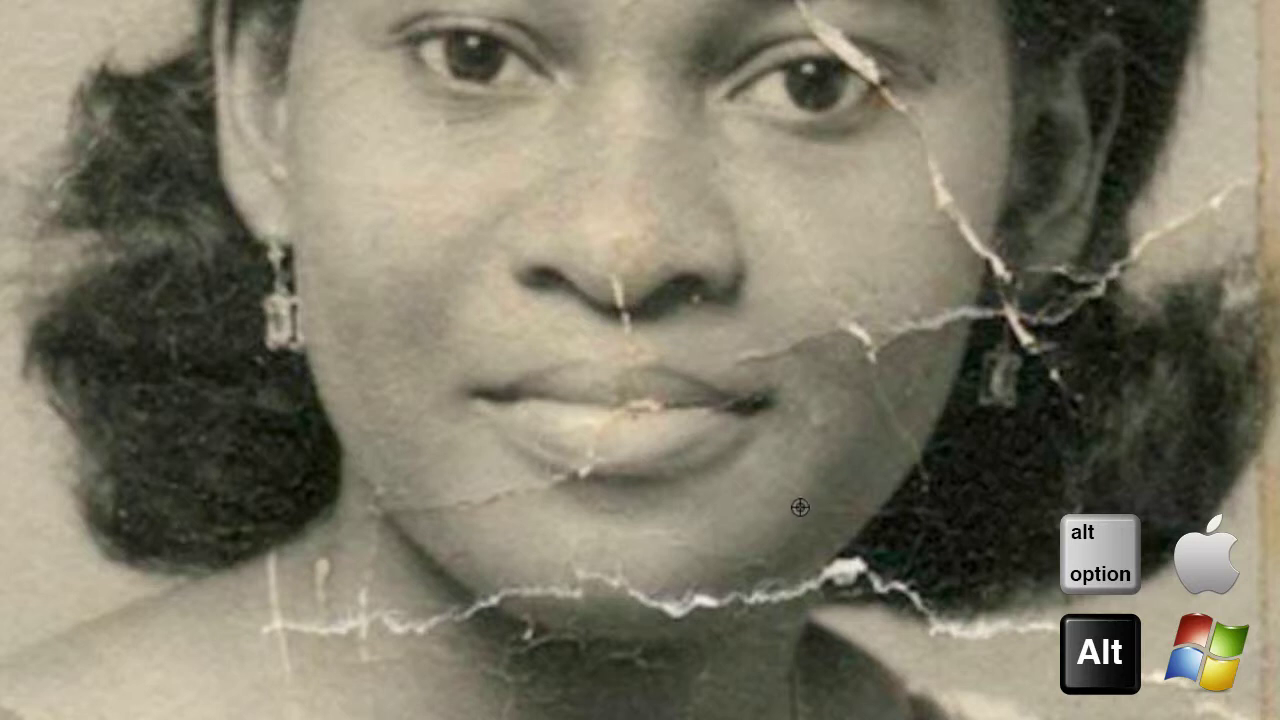
{"action": "left_click", "coordinate": [800, 510], "text": "alt"}
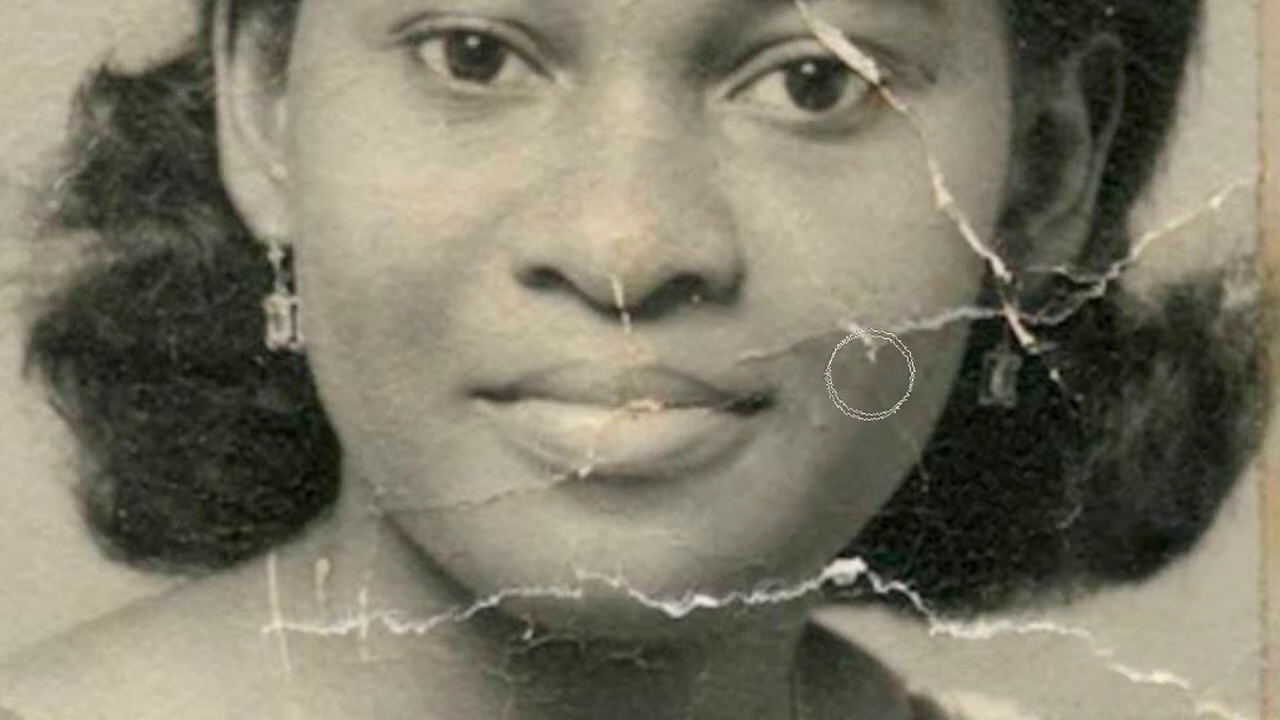
{"action": "mouse_move", "coordinate": [910, 326]}
{"action": "left_mouse_down"}
{"action": "mouse_move", "coordinate": [903, 334]}
{"action": "mouse_move", "coordinate": [923, 334]}
{"action": "mouse_move", "coordinate": [946, 314]}
{"action": "mouse_move", "coordinate": [934, 320]}
{"action": "left_mouse_up"}
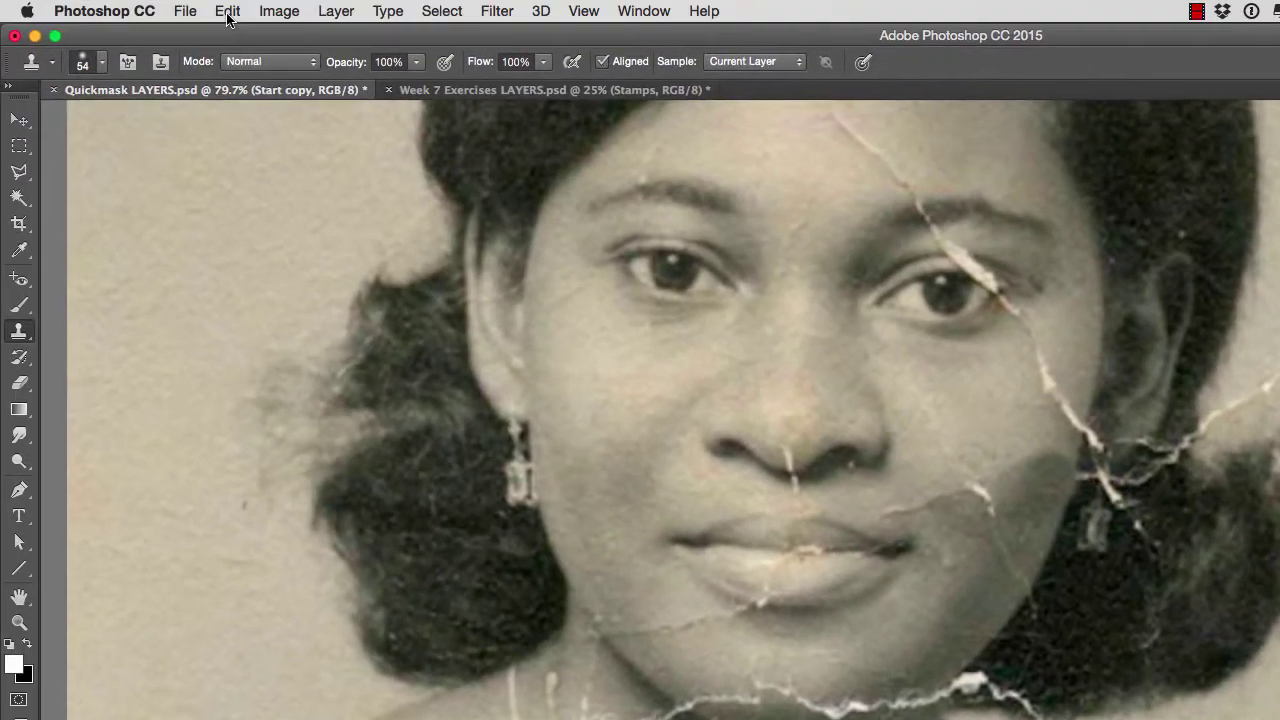
- Fade the clone stroke on the cheek to about 64% opacity in Normal mode
{"action": "left_click", "coordinate": [227, 10]}
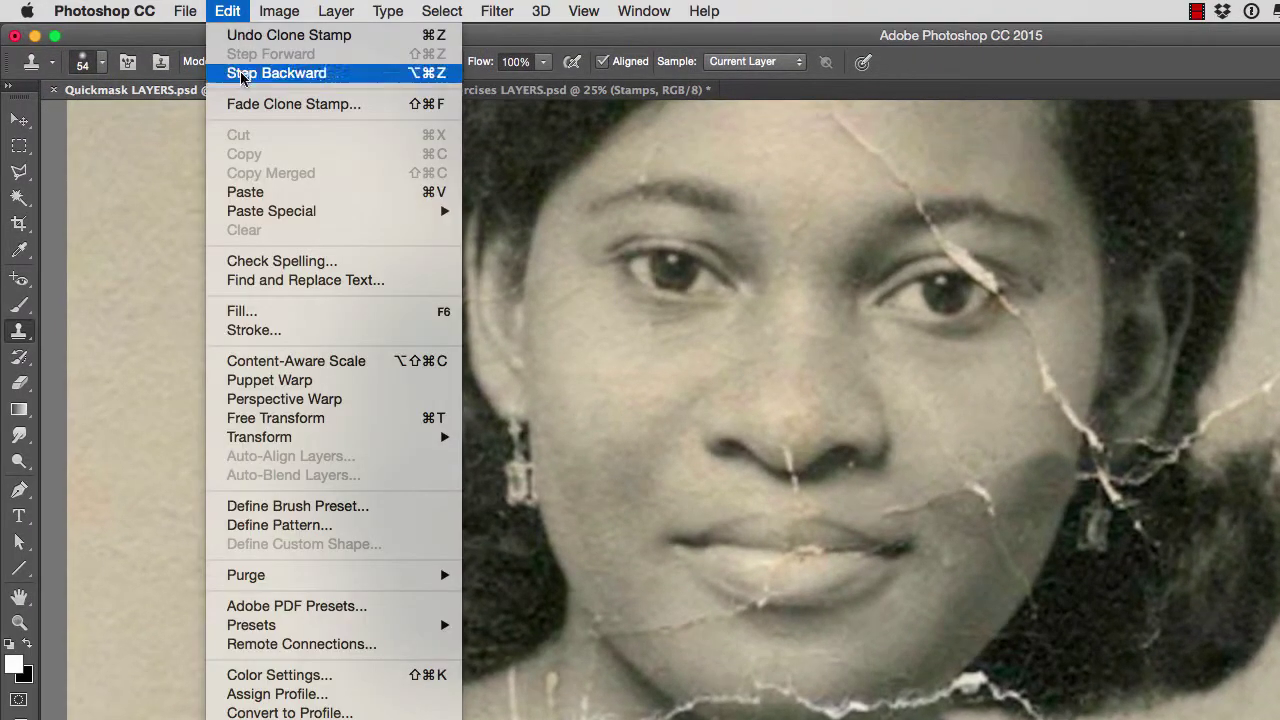
{"action": "left_click", "coordinate": [250, 104]}
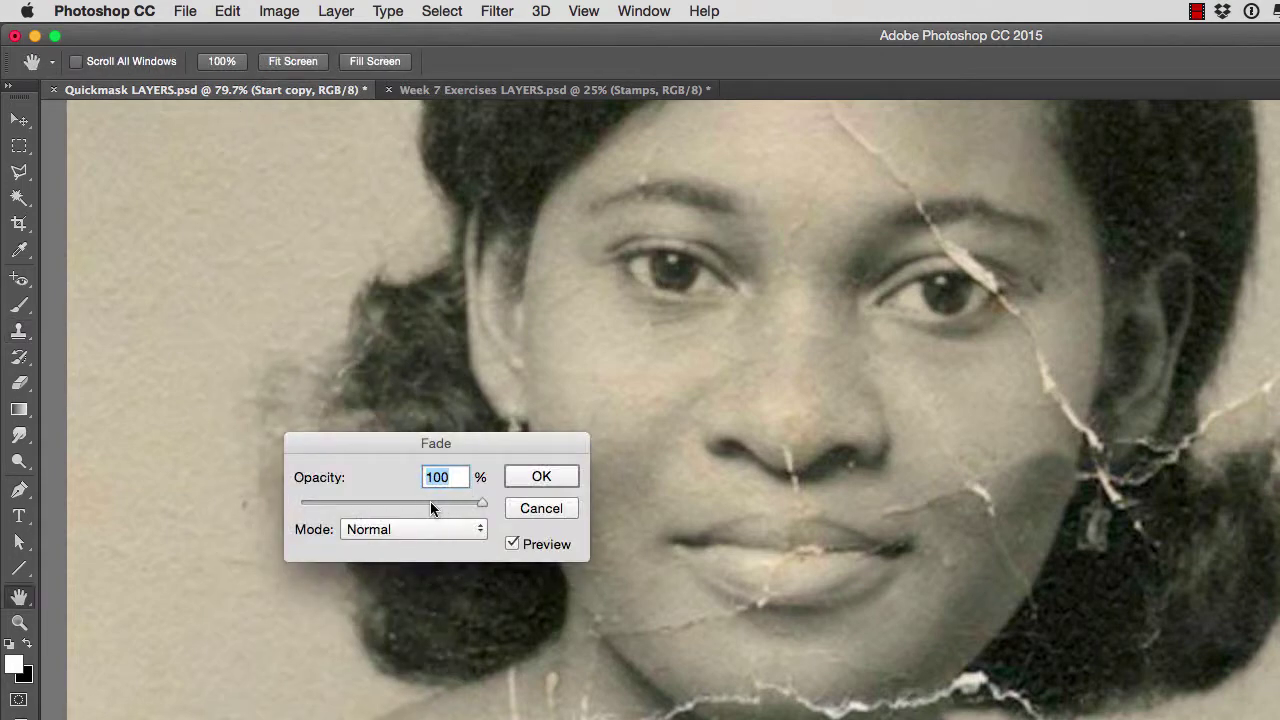
{"action": "left_click_drag", "start_coordinate": [430, 501], "coordinate": [417, 502]}
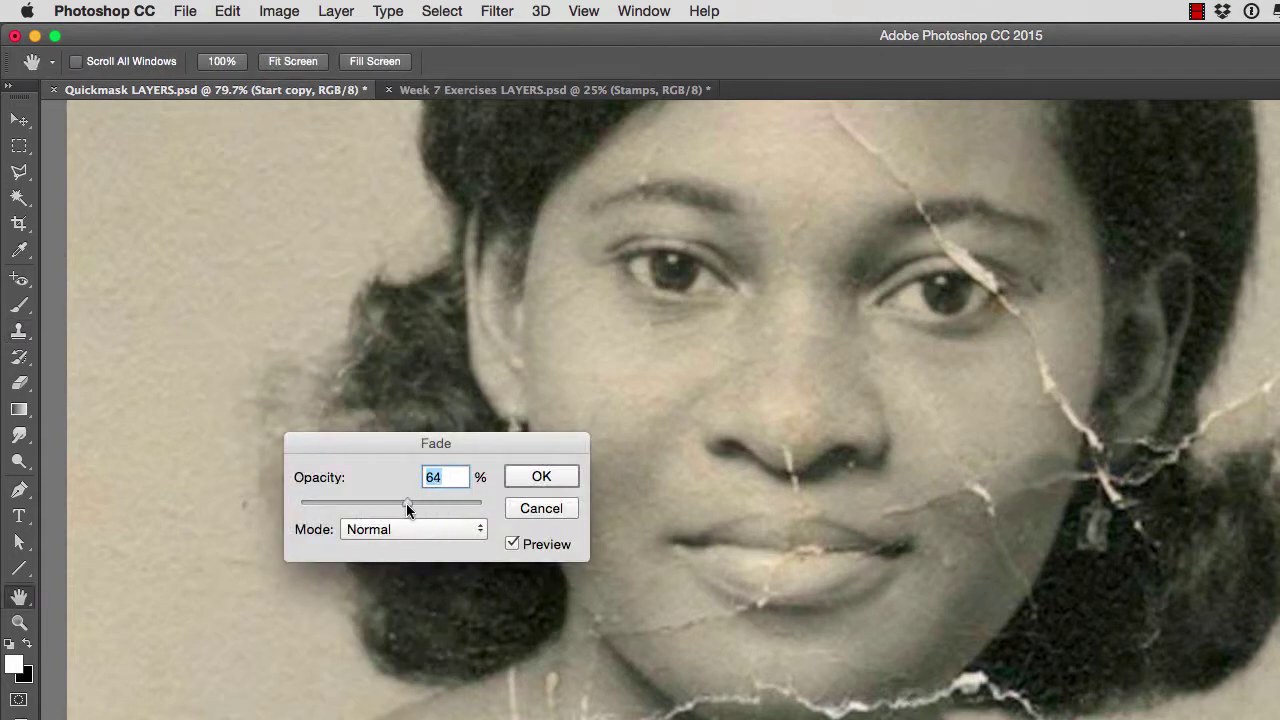
{"action": "left_click", "coordinate": [539, 476]}
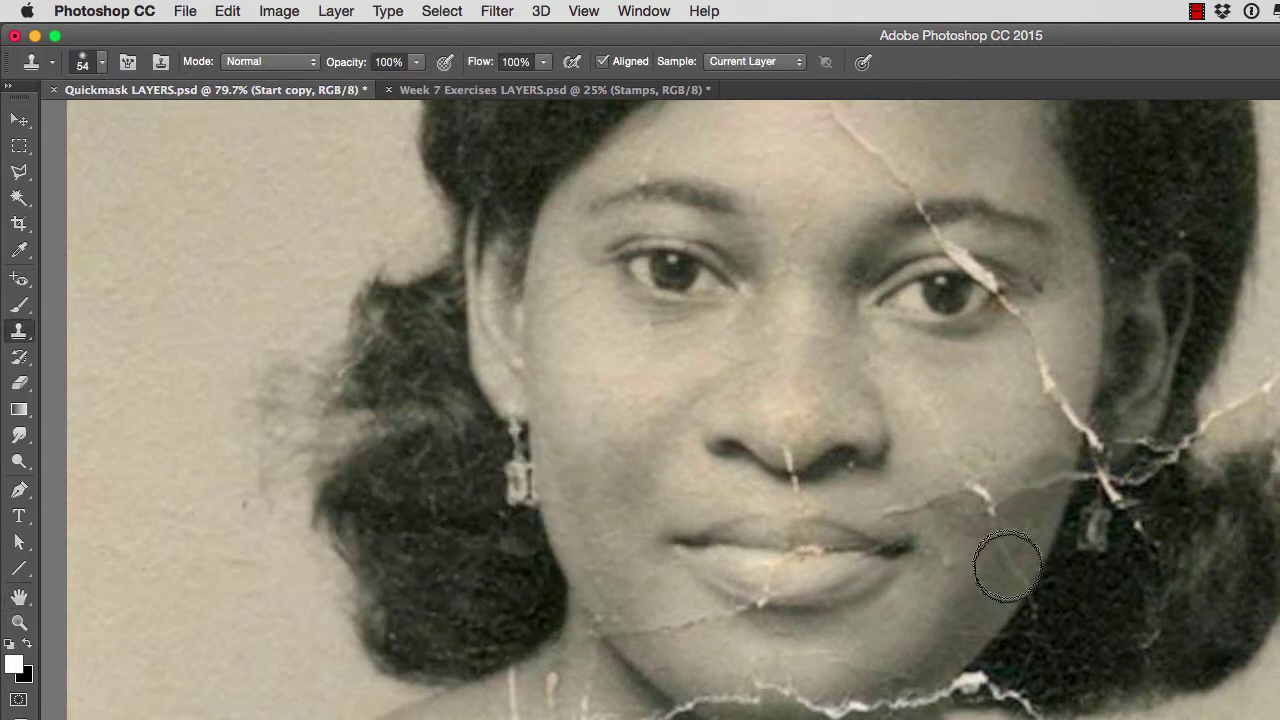
- Clone skin from beside the chin over the cheek crack near the earring and fade the stroke to 48% opacity
{"action": "key", "text": "alt"}
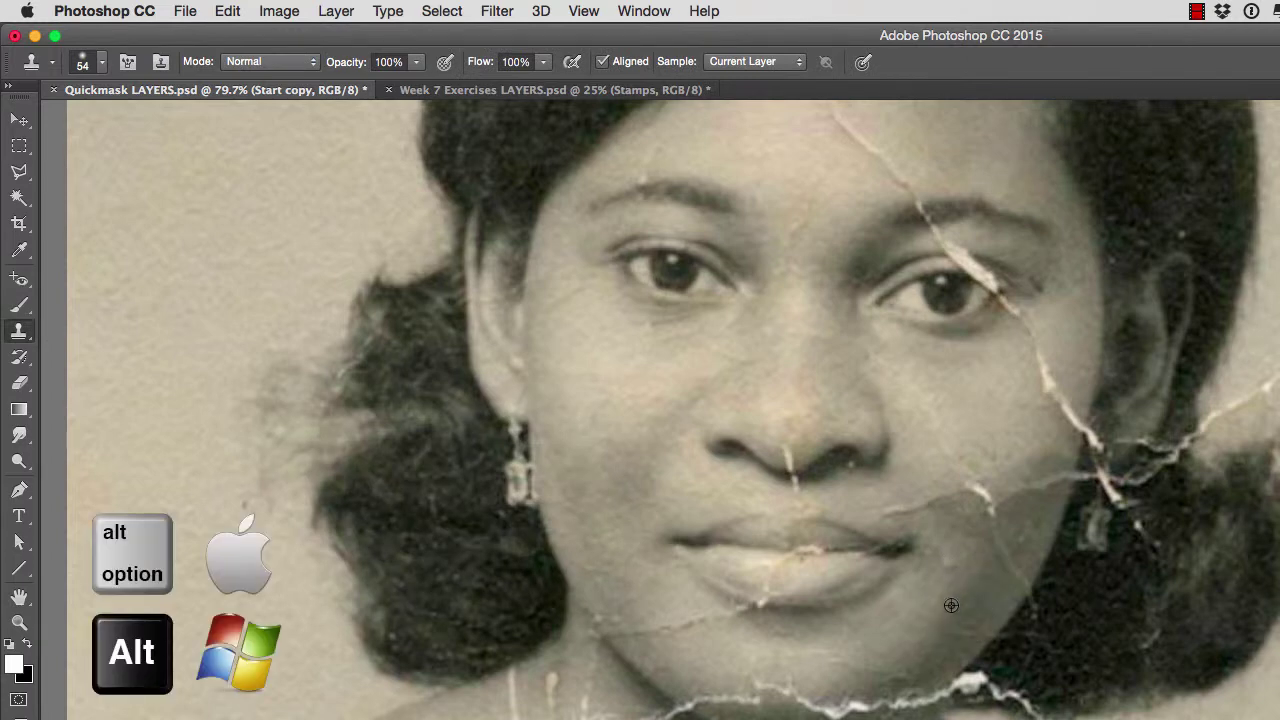
{"action": "left_click", "coordinate": [951, 605], "text": "alt"}
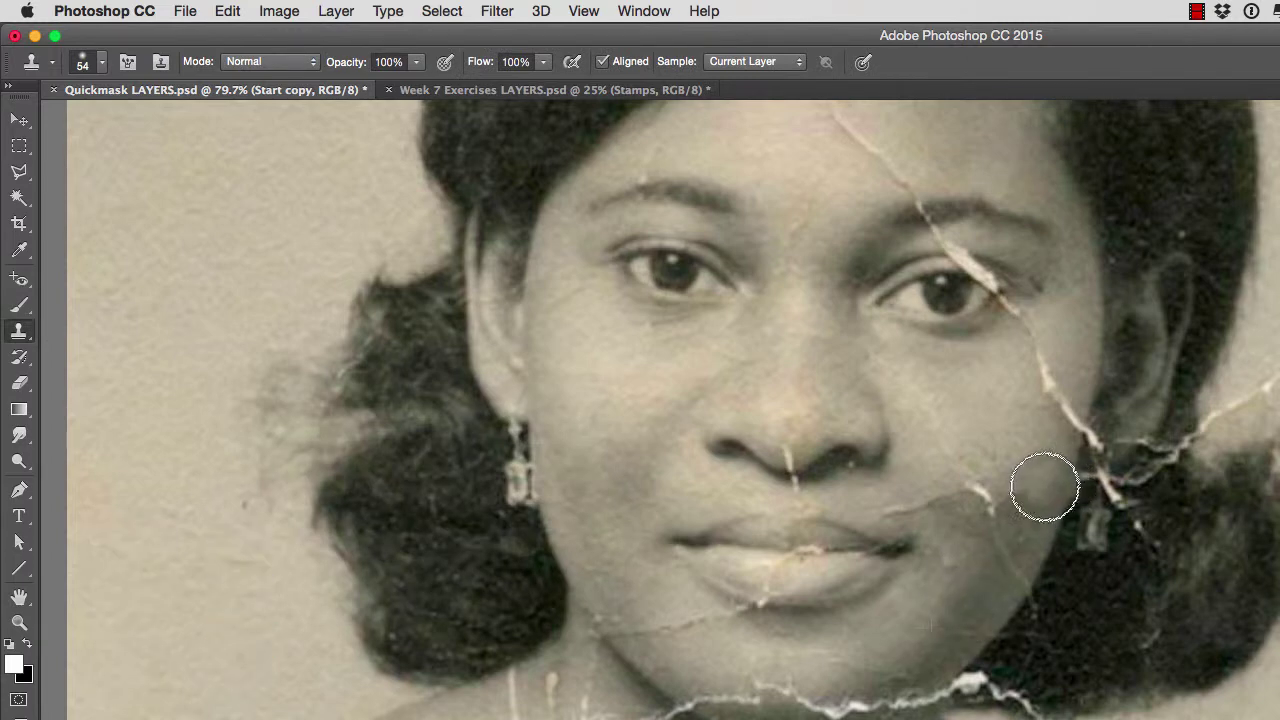
{"action": "left_click_drag", "start_coordinate": [1045, 487], "coordinate": [1020, 490]}
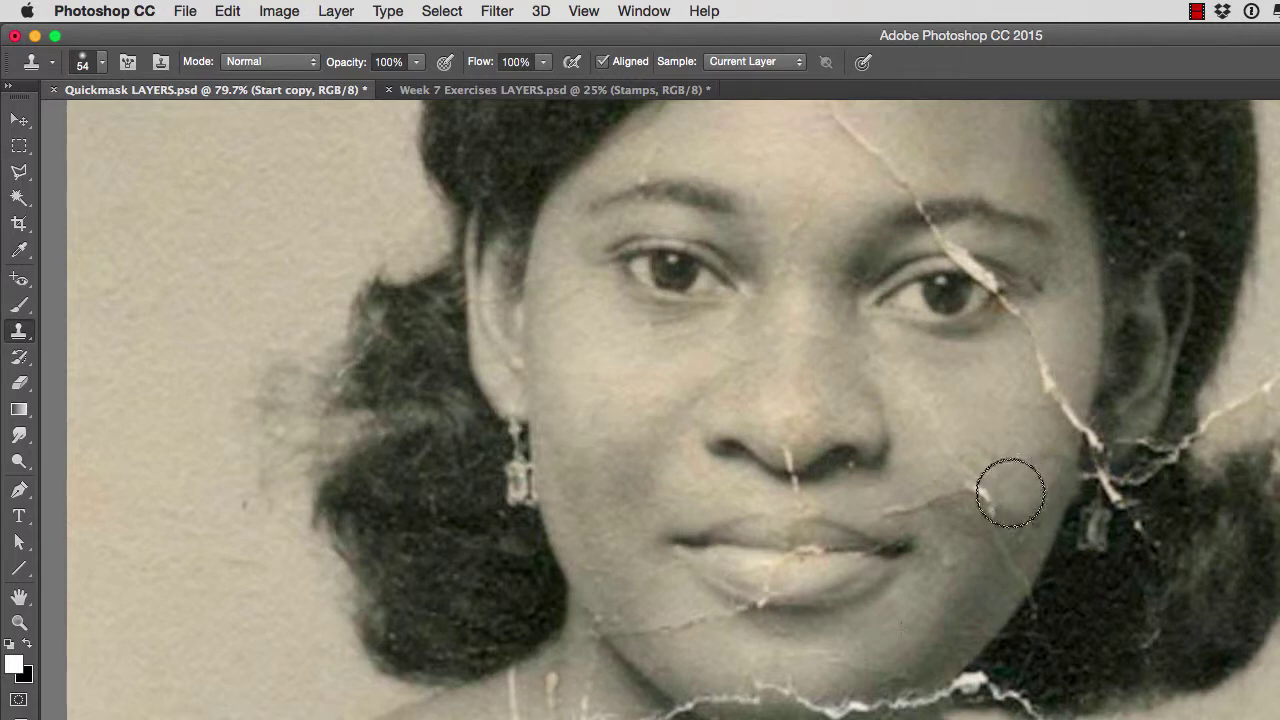
{"action": "left_click", "coordinate": [227, 11]}
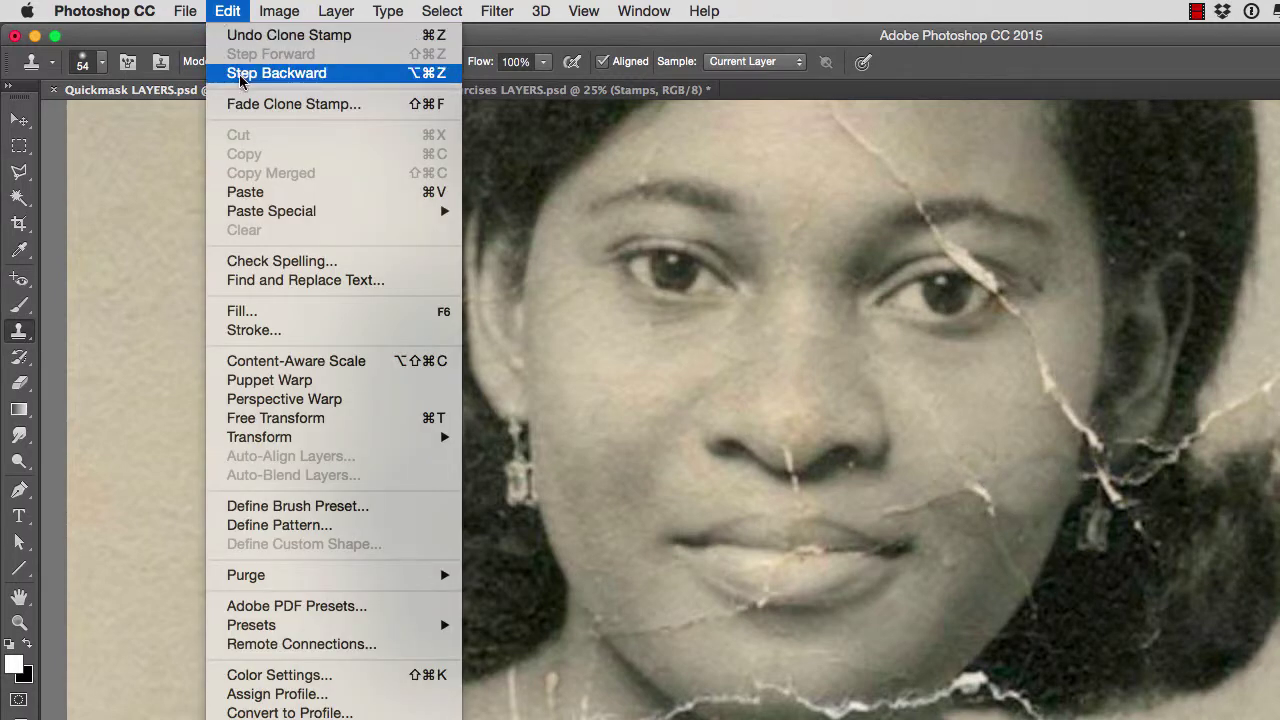
{"action": "left_click", "coordinate": [290, 104]}
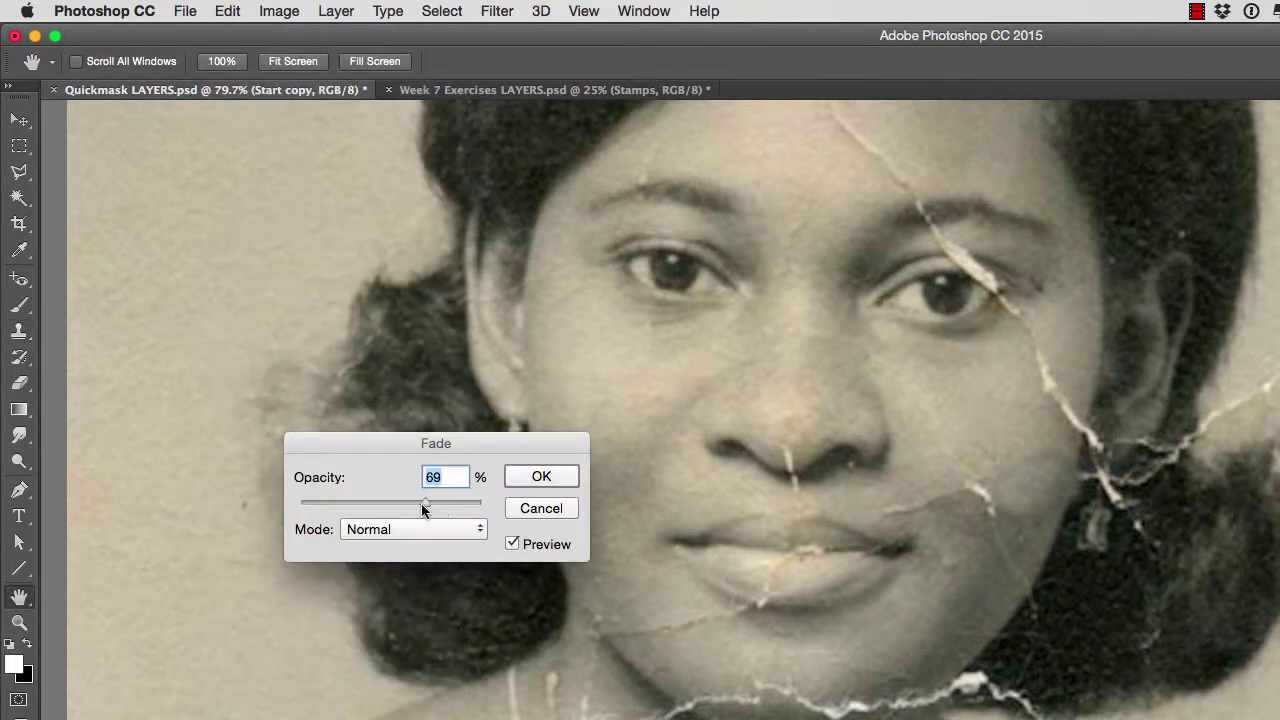
{"action": "left_click_drag", "start_coordinate": [421, 504], "coordinate": [389, 508]}
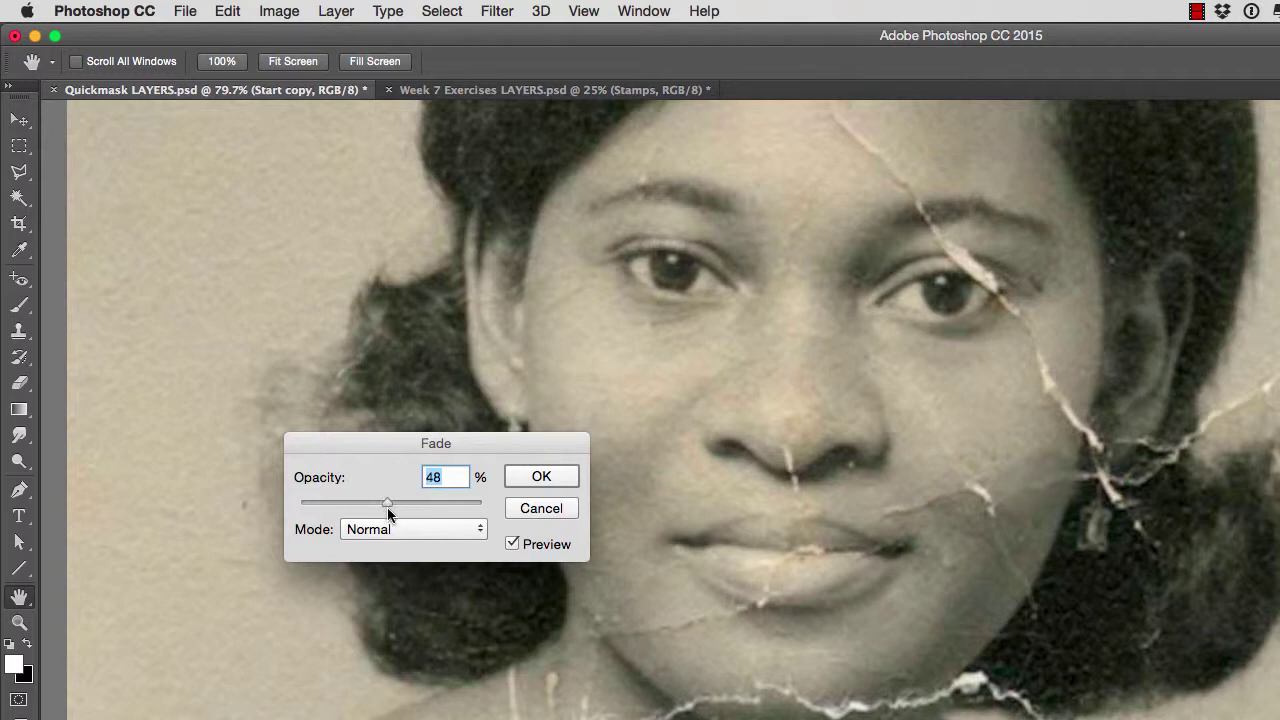
{"action": "left_click", "coordinate": [561, 476]}
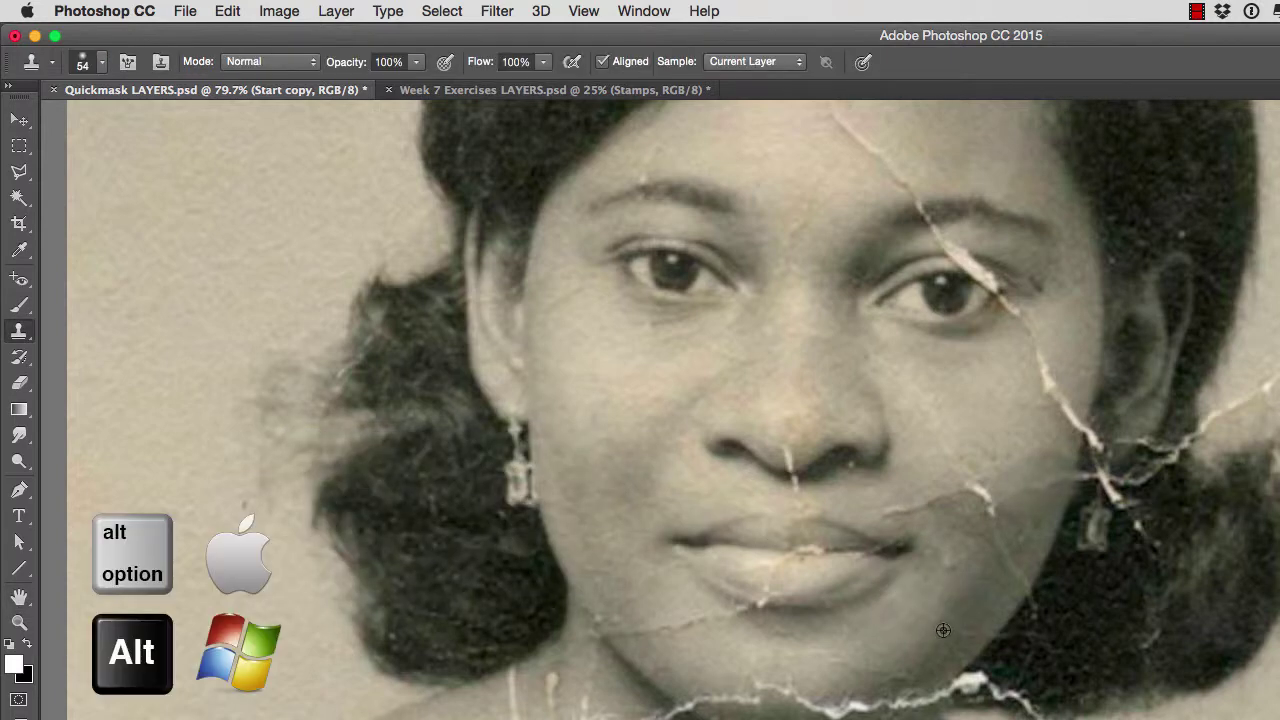
- Resample the darker skin along the jaw, clone it over the remaining cheek crack, and partially fade that stroke
{"action": "left_click", "coordinate": [979, 586], "text": "alt"}
{"action": "left_click_drag", "start_coordinate": [1057, 479], "coordinate": [1014, 498]}
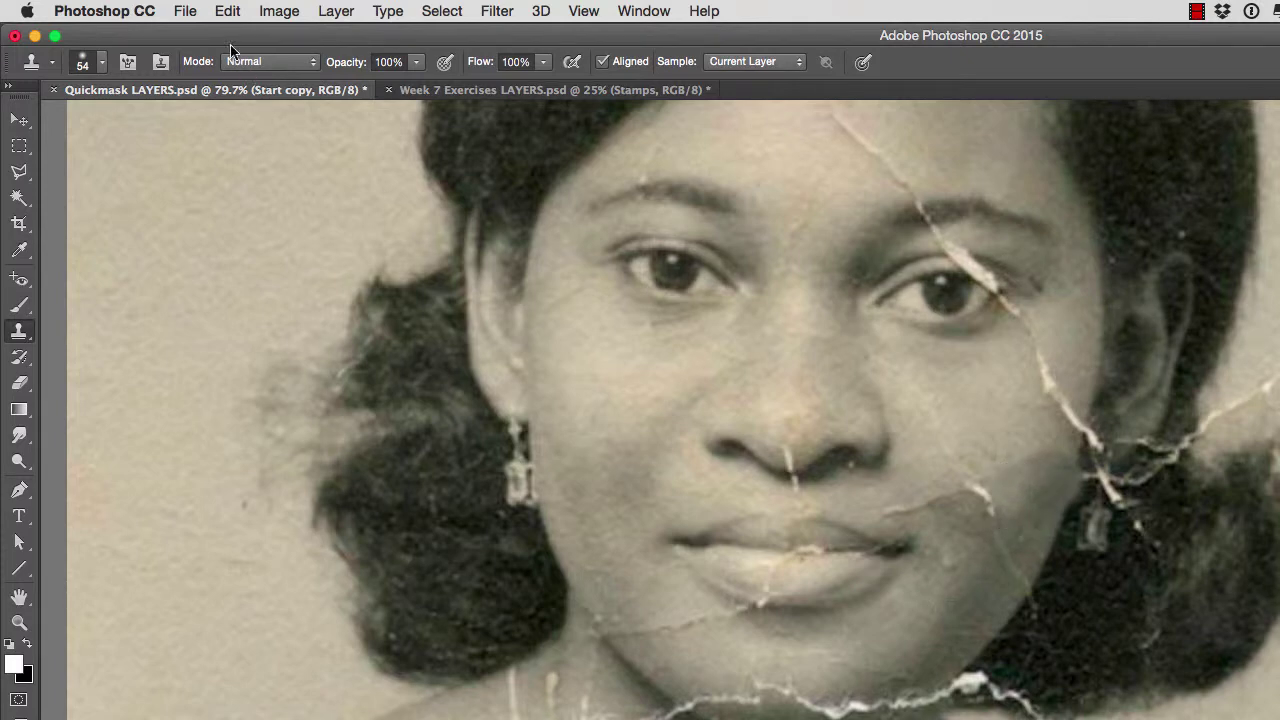
{"action": "left_click", "coordinate": [218, 11]}
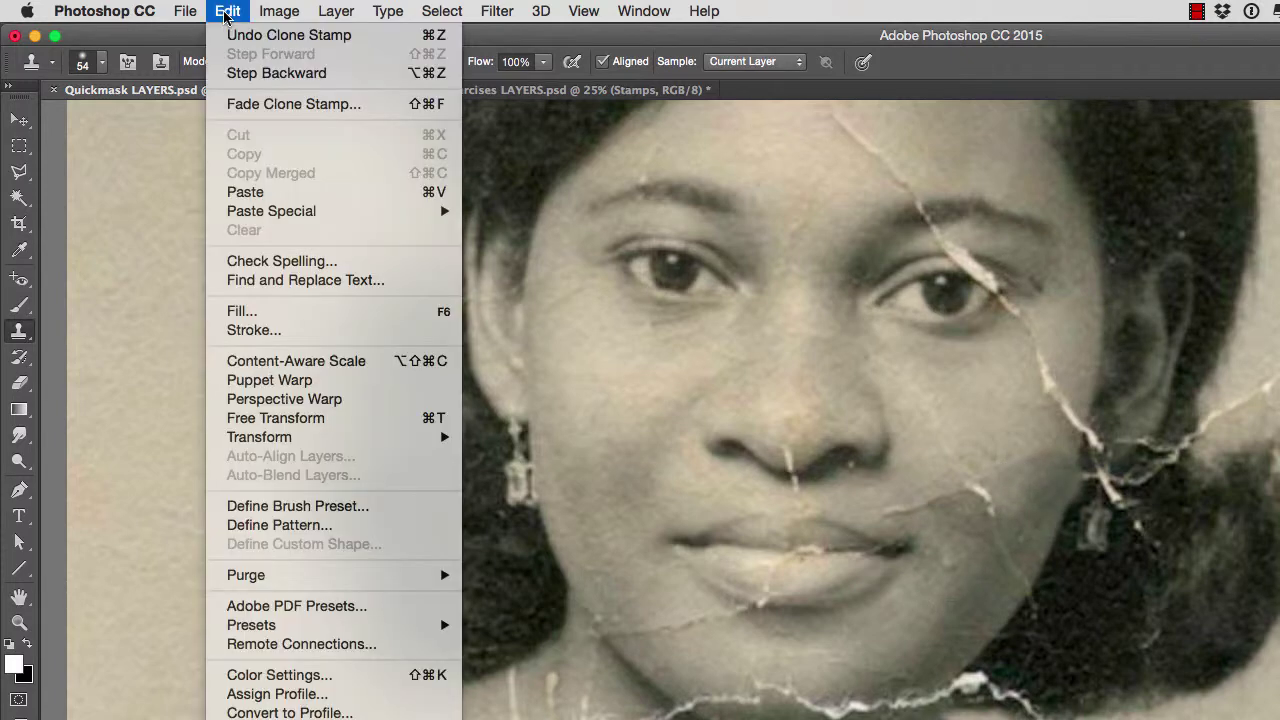
{"action": "left_click", "coordinate": [240, 104]}
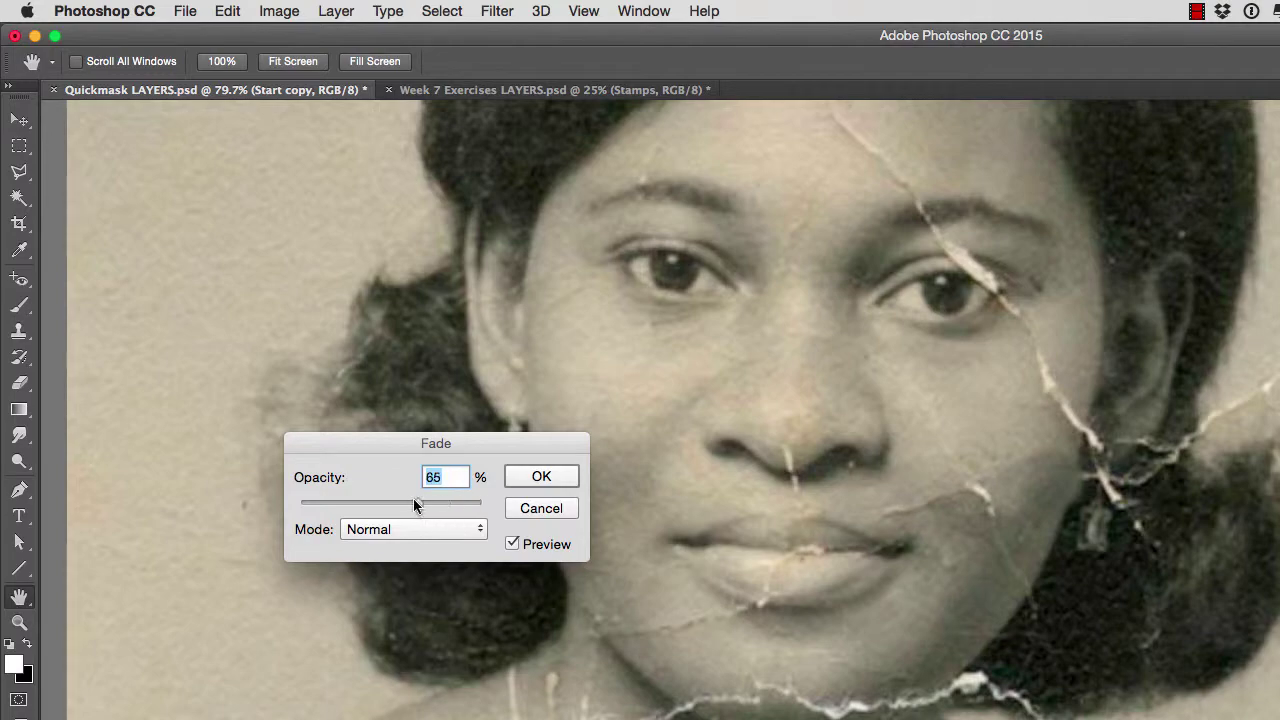
{"action": "left_click_drag", "start_coordinate": [406, 508], "coordinate": [401, 505]}
{"action": "left_click", "coordinate": [553, 479]}
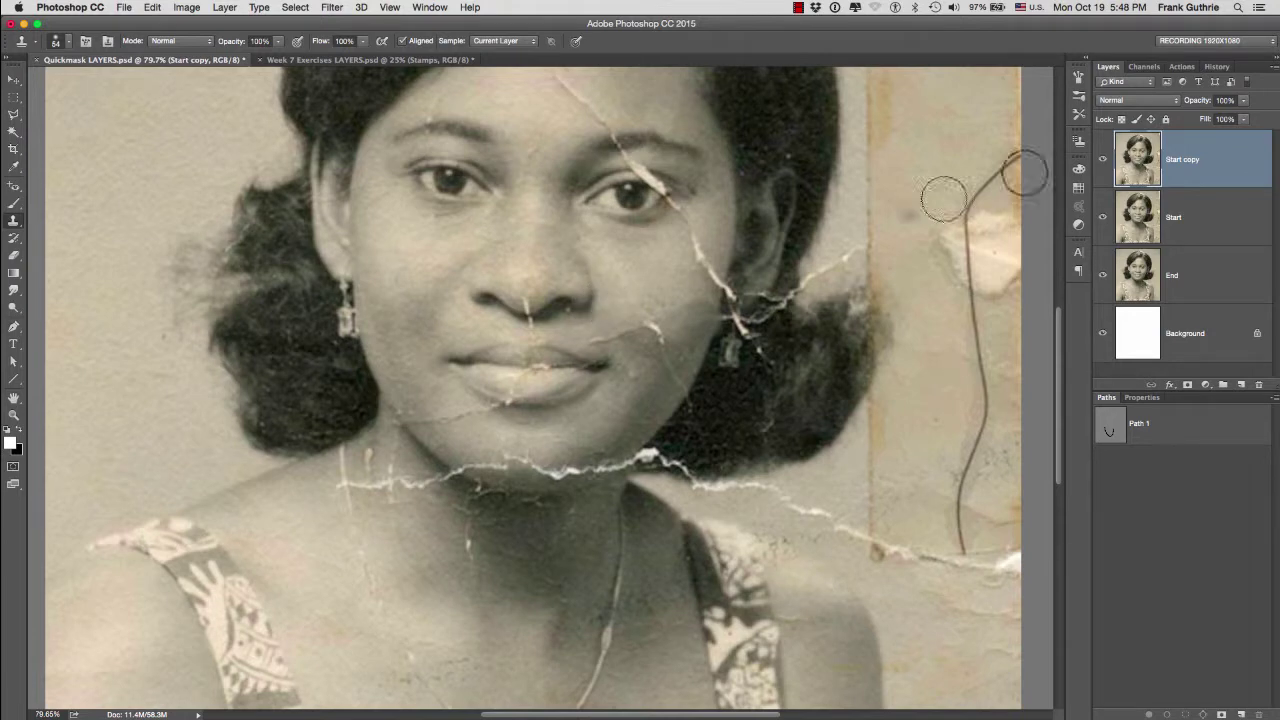
- Preview the saved Face channel as an overlay on the photo, hide it, and return to the layer list
{"action": "left_click", "coordinate": [1144, 67]}
{"action": "left_click", "coordinate": [1100, 184]}
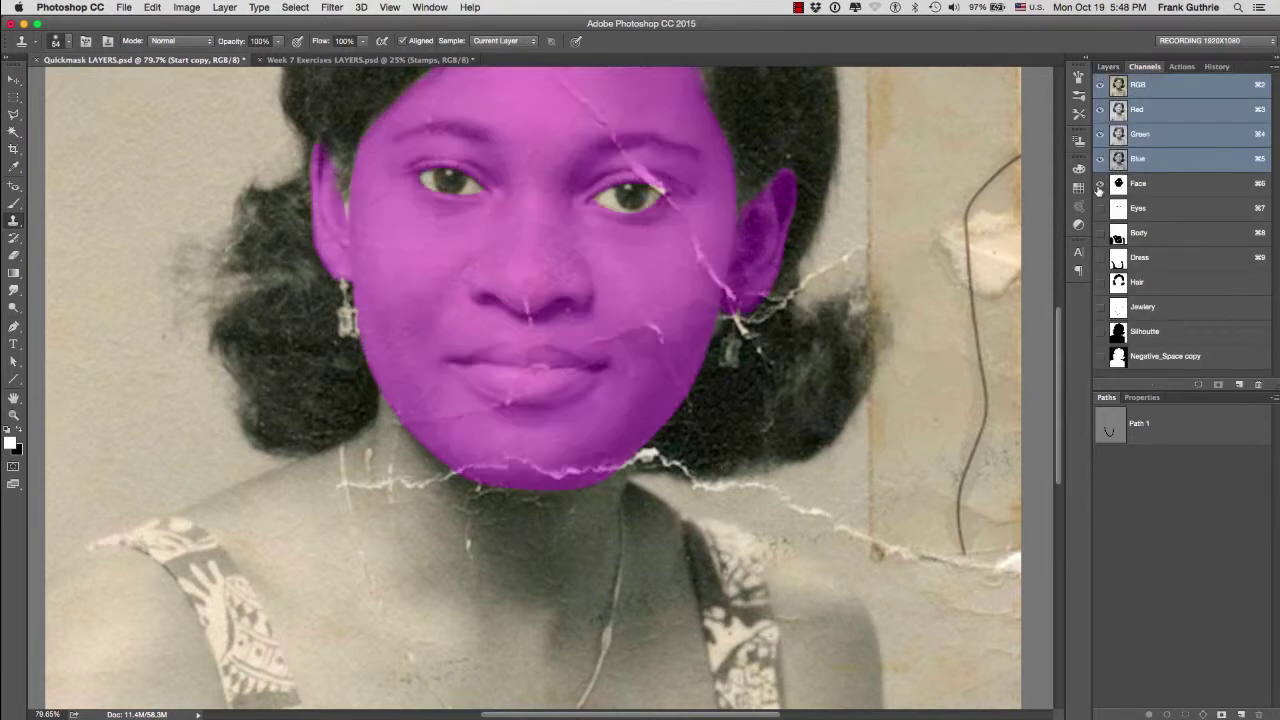
{"action": "left_click", "coordinate": [1108, 67]}
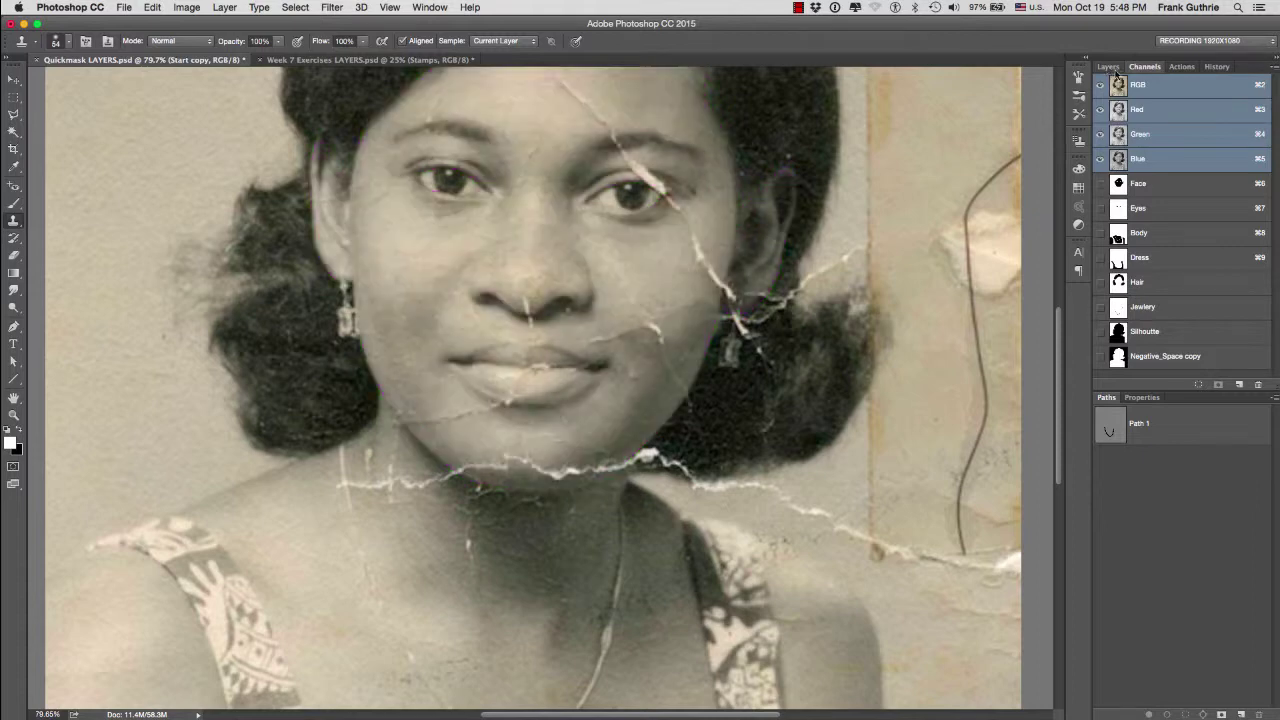